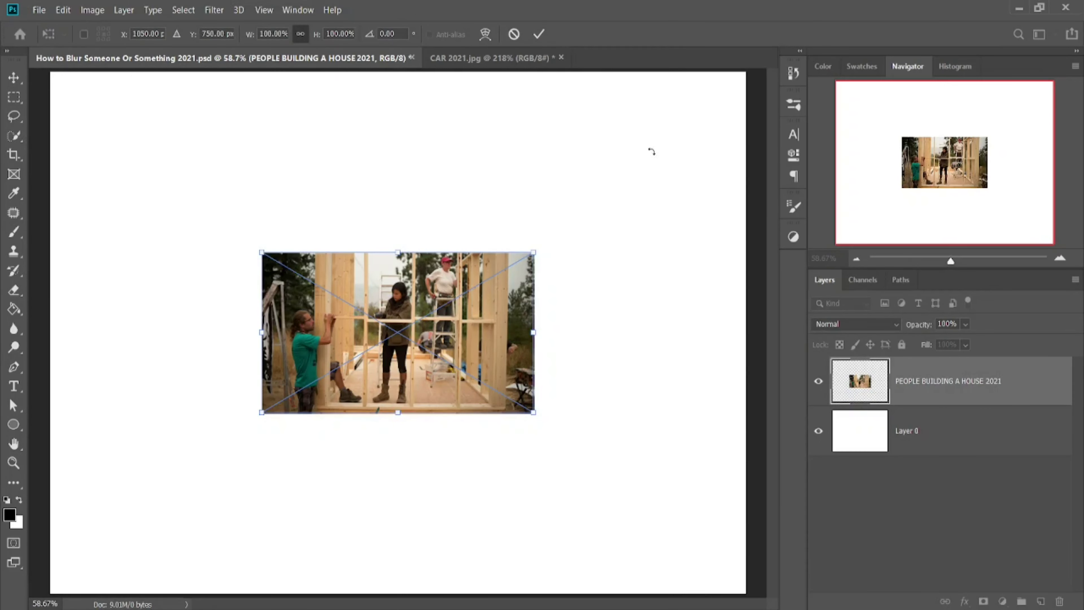
Step: Enlarge the placed house-building photo proportionally to span the full canvas width and commit the transform
left_click_drag(259, 247, 51, 129)
left_click(539, 34)
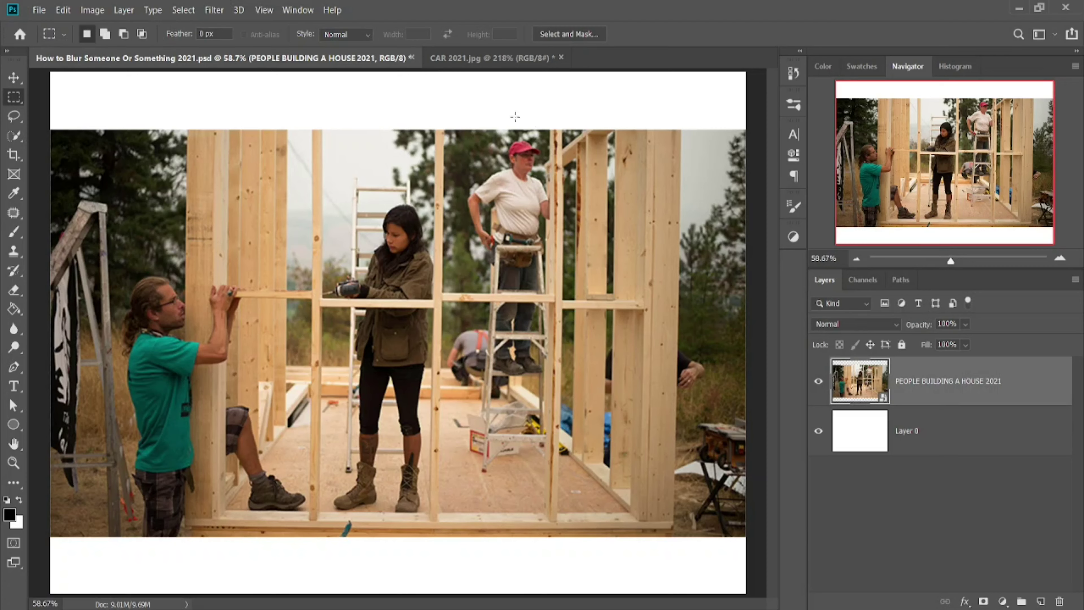
Step: Duplicate the photo layer and draw an elliptical selection around the head of the worker in the red cap
right_click(15, 100)
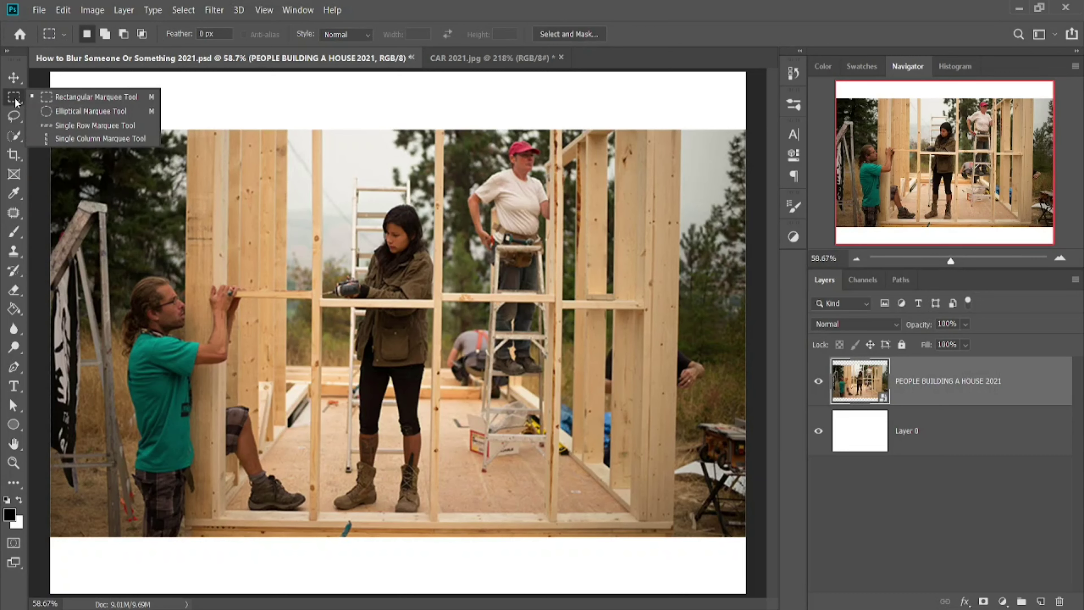
left_click(48, 110)
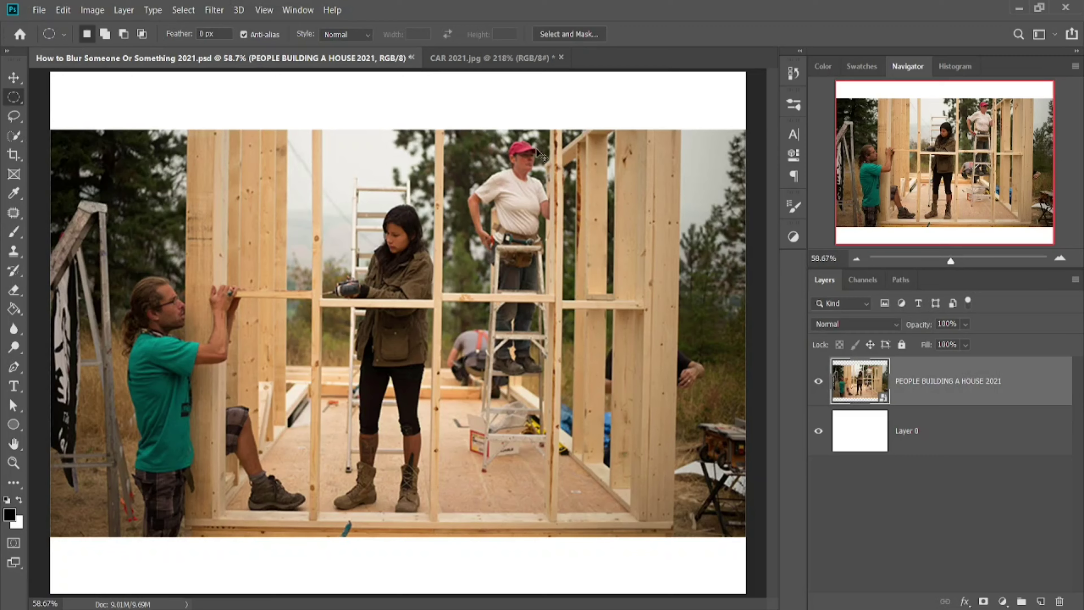
scroll(536, 147, "up", 5)
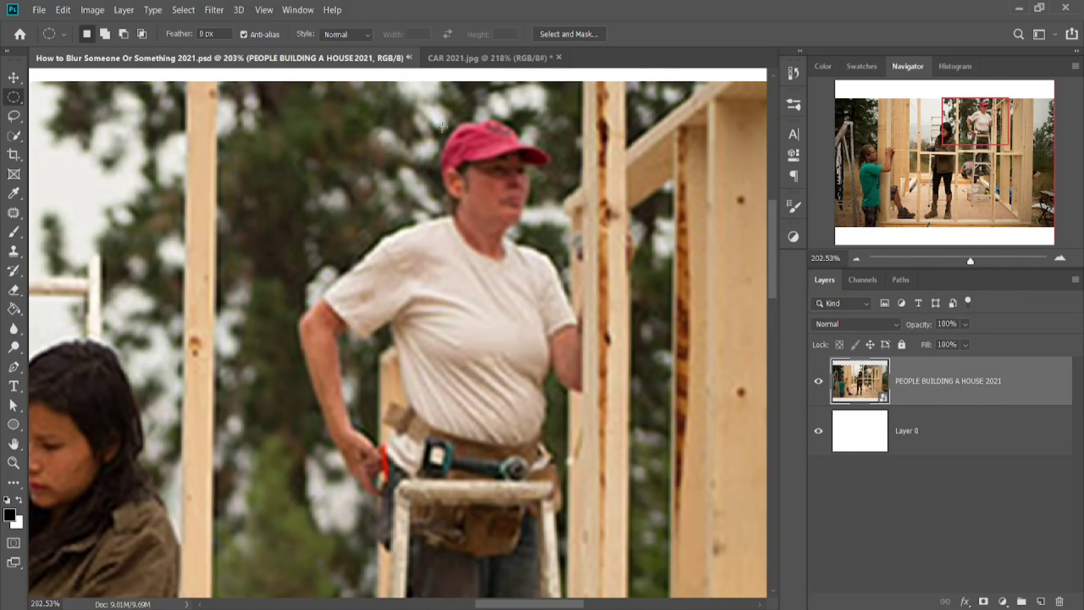
left_click_drag(439, 120, 556, 261)
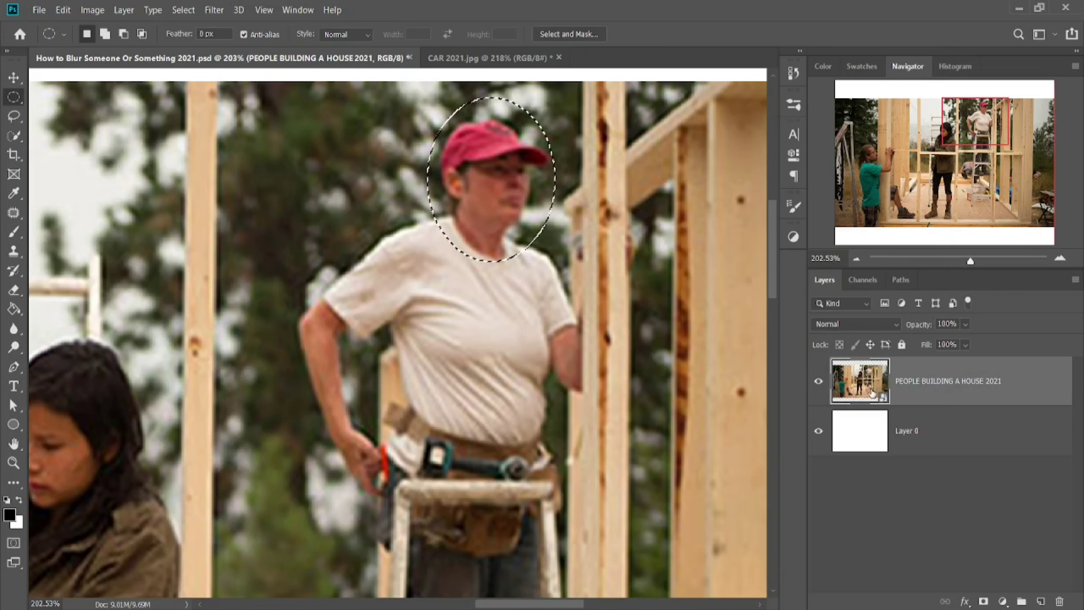
left_click(591, 170)
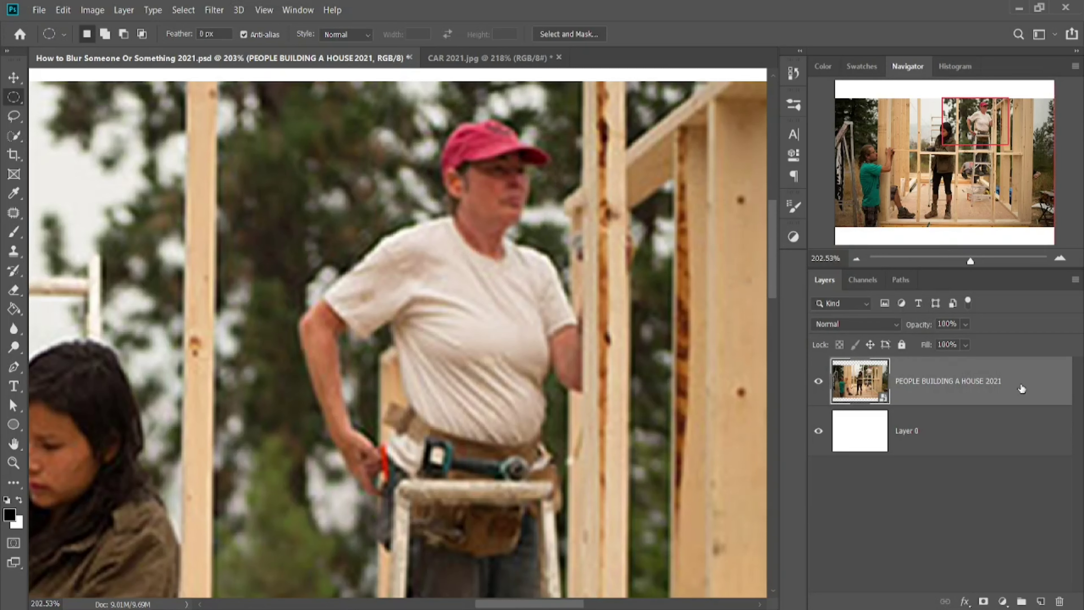
key("ctrl+j")
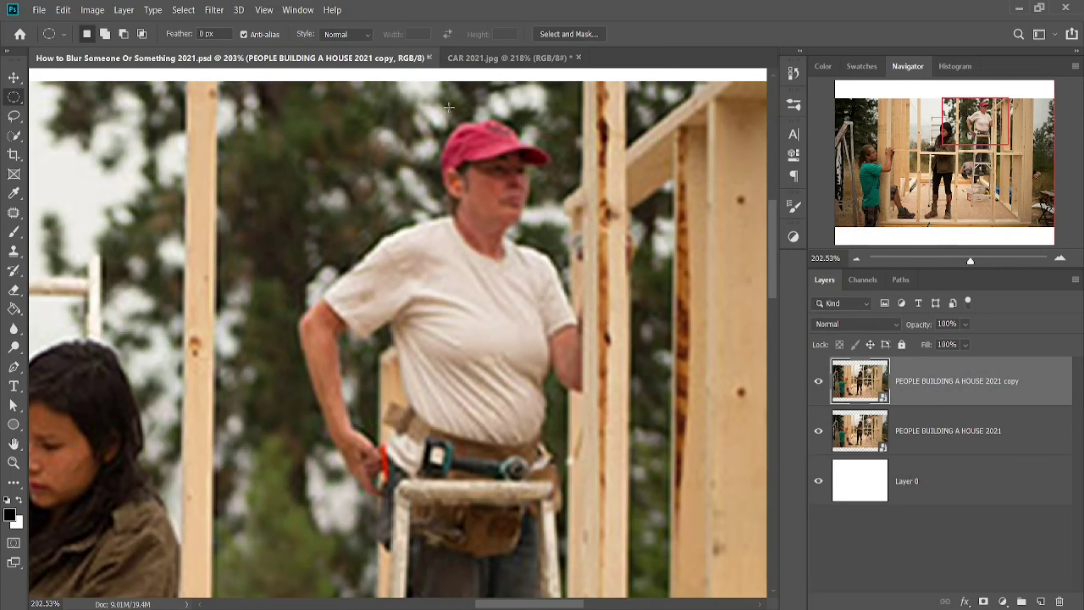
left_click_drag(430, 110, 557, 251)
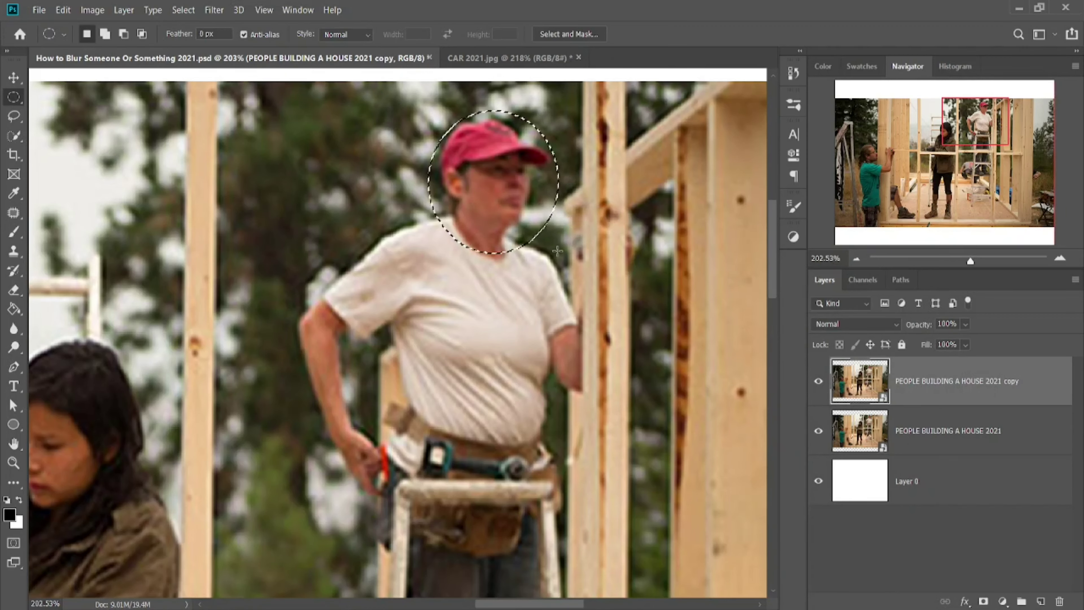
Step: Apply a Gaussian Blur with a radius of 5 pixels to the selected head on the copied layer
left_click(214, 9)
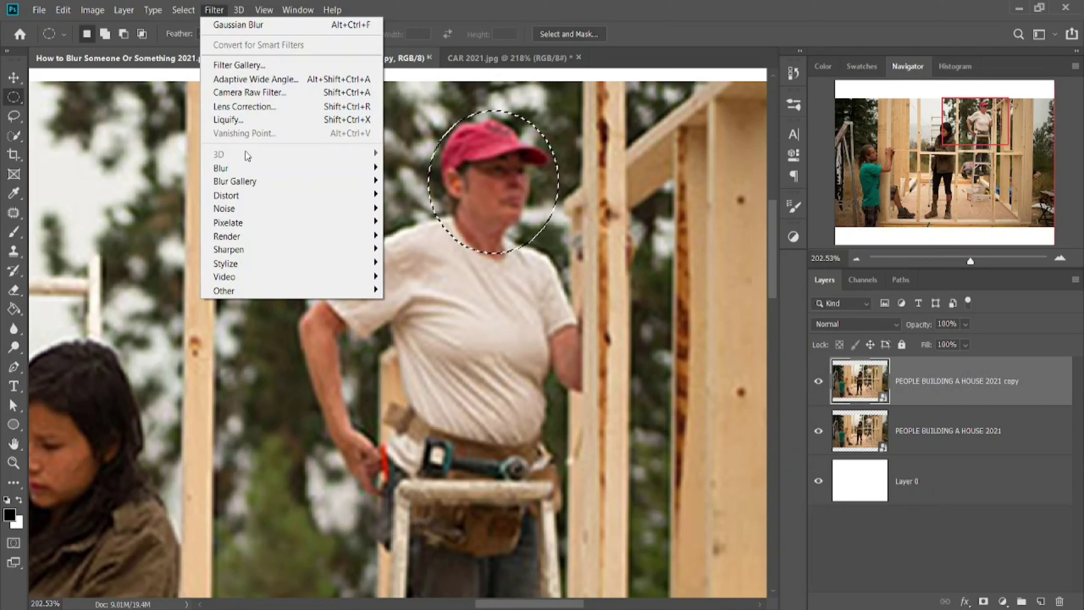
mouse_move(256, 168)
left_click(406, 221)
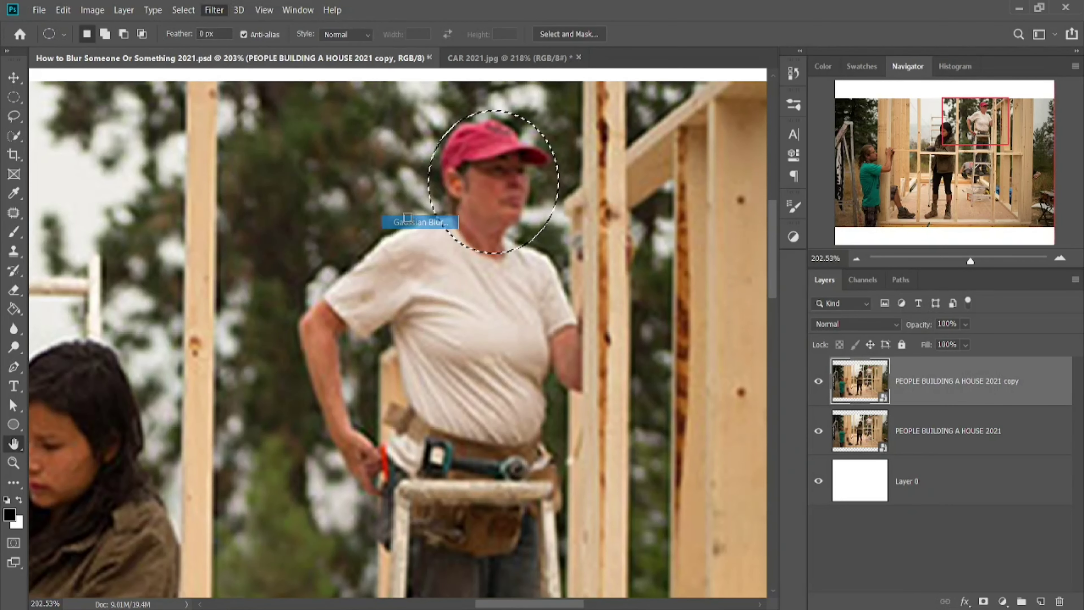
left_click_drag(500, 164, 200, 123)
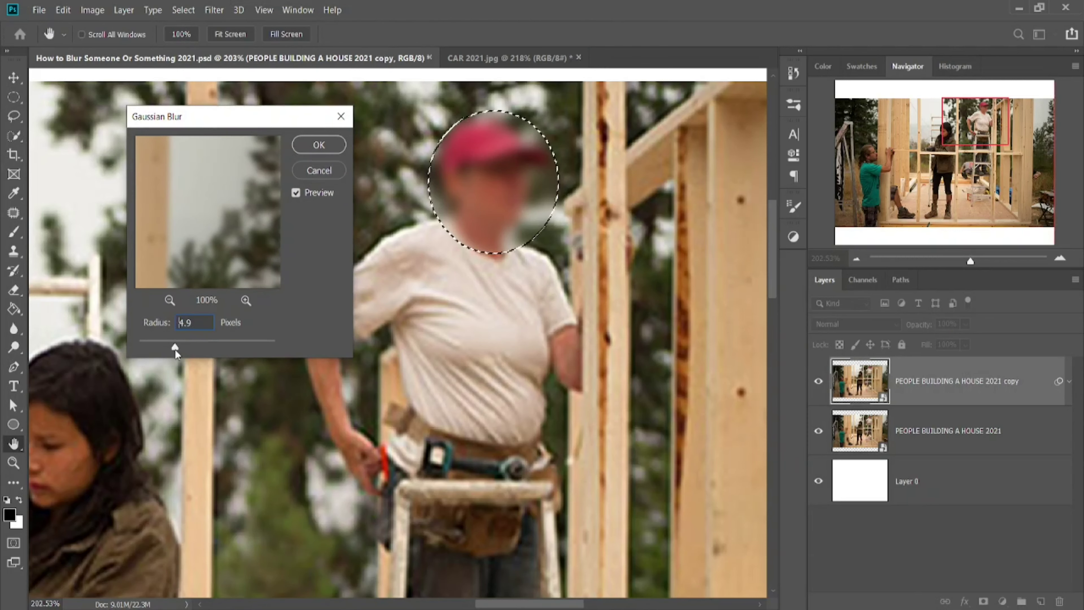
mouse_move(174, 349)
left_mouse_down()
mouse_move(202, 342)
mouse_move(158, 346)
left_mouse_up()
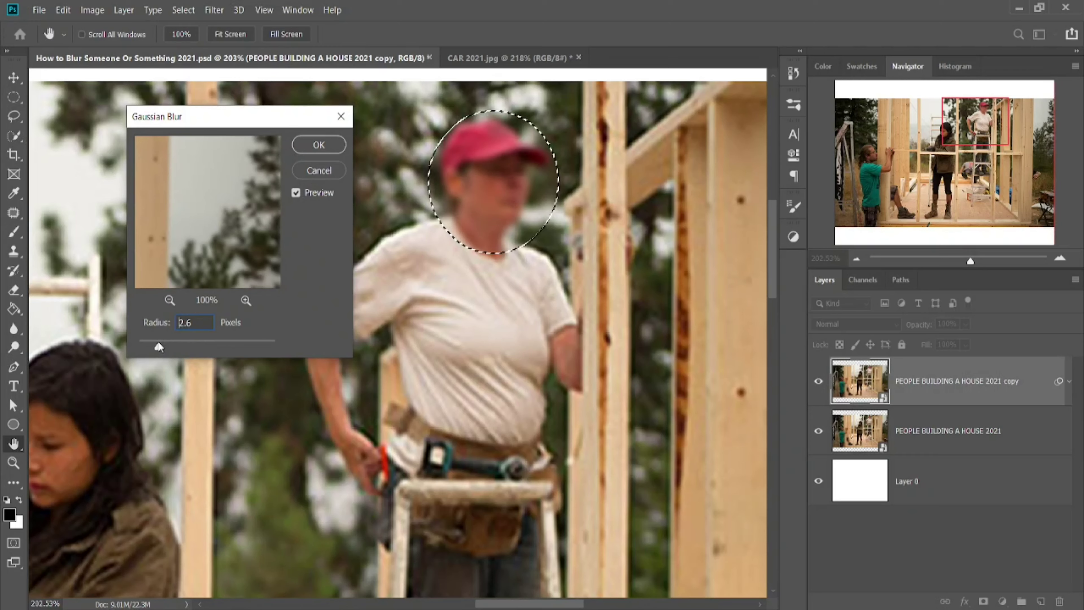
double_click(208, 322)
type("5")
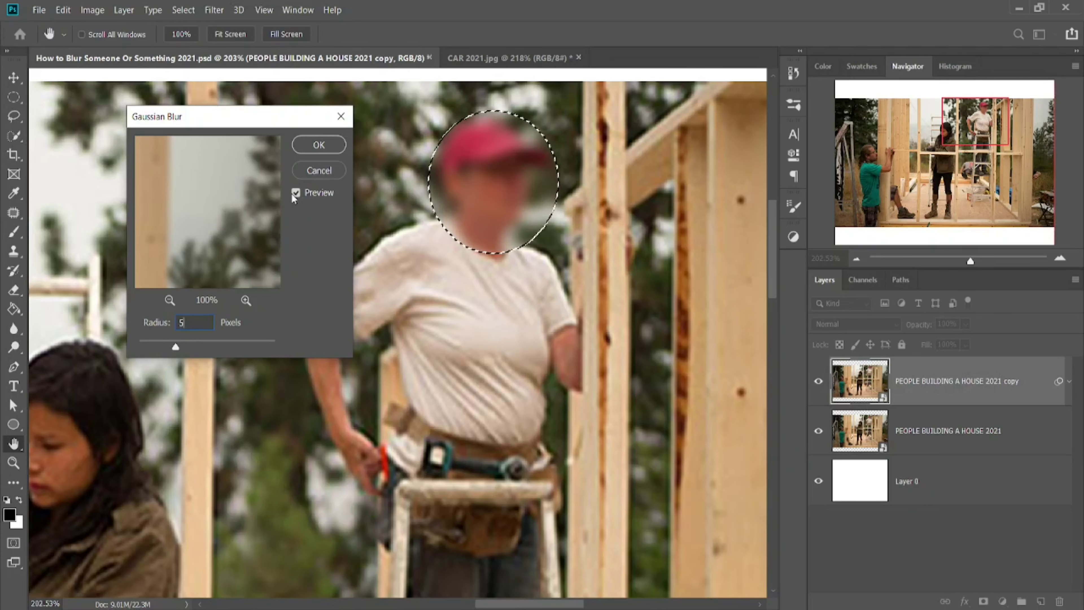
left_click(324, 147)
Step: Draw a close-fitting elliptical selection around the head of the man in the green shirt
key("ctrl+0")
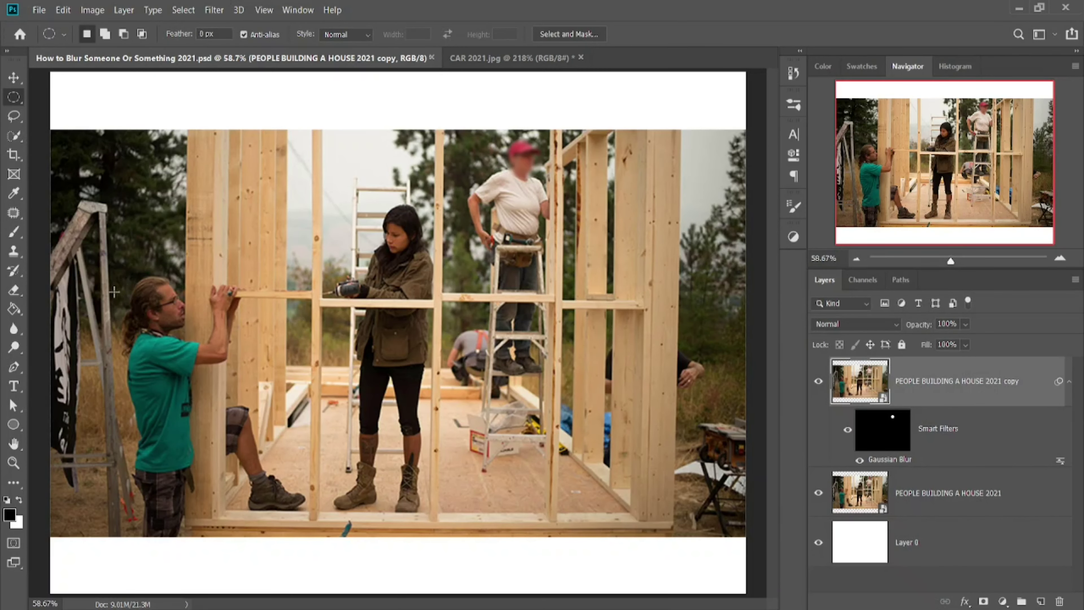
scroll(114, 292, "up", 3)
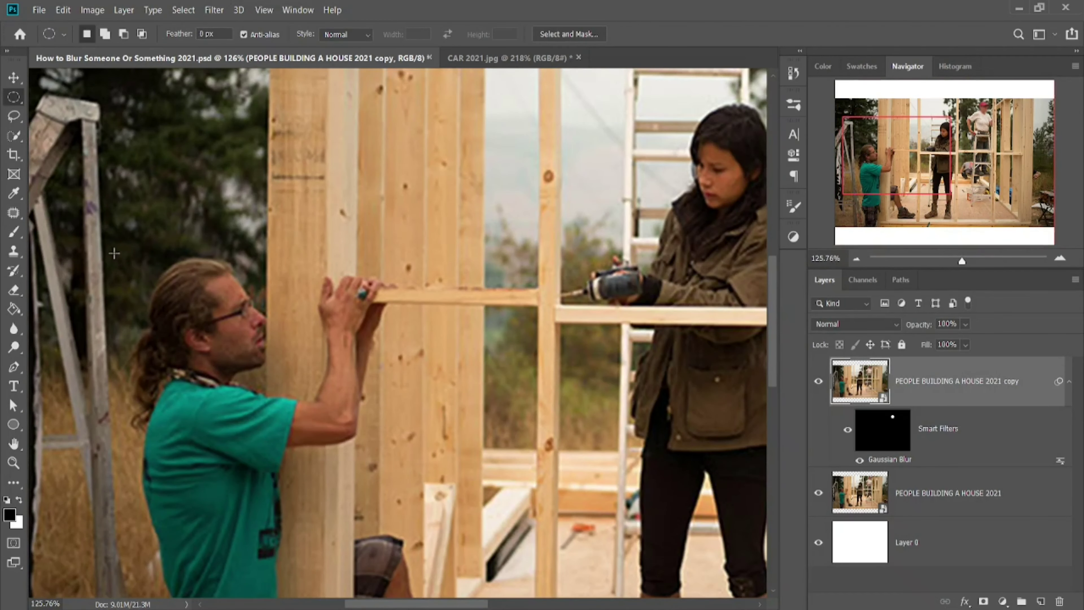
left_click_drag(97, 241, 309, 437)
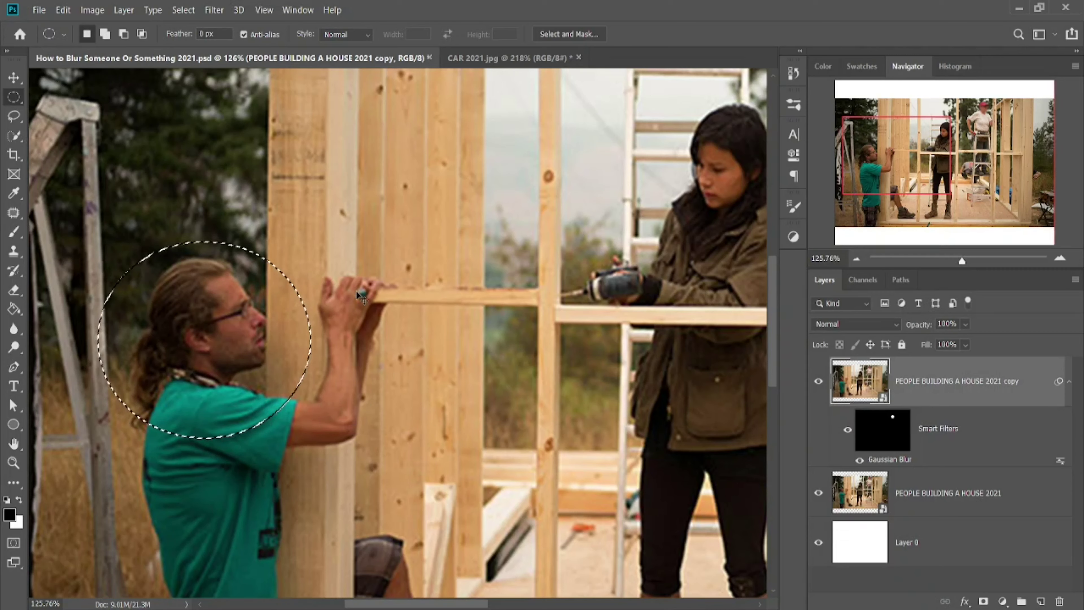
key("ctrl+d")
left_click_drag(134, 248, 273, 446)
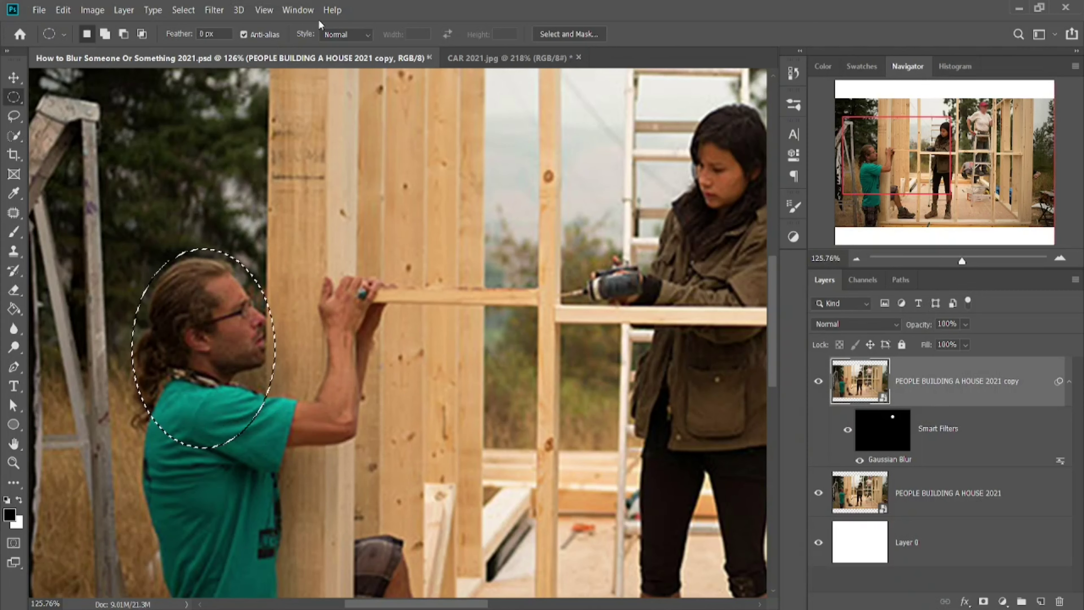
left_click(214, 10)
left_click(225, 26)
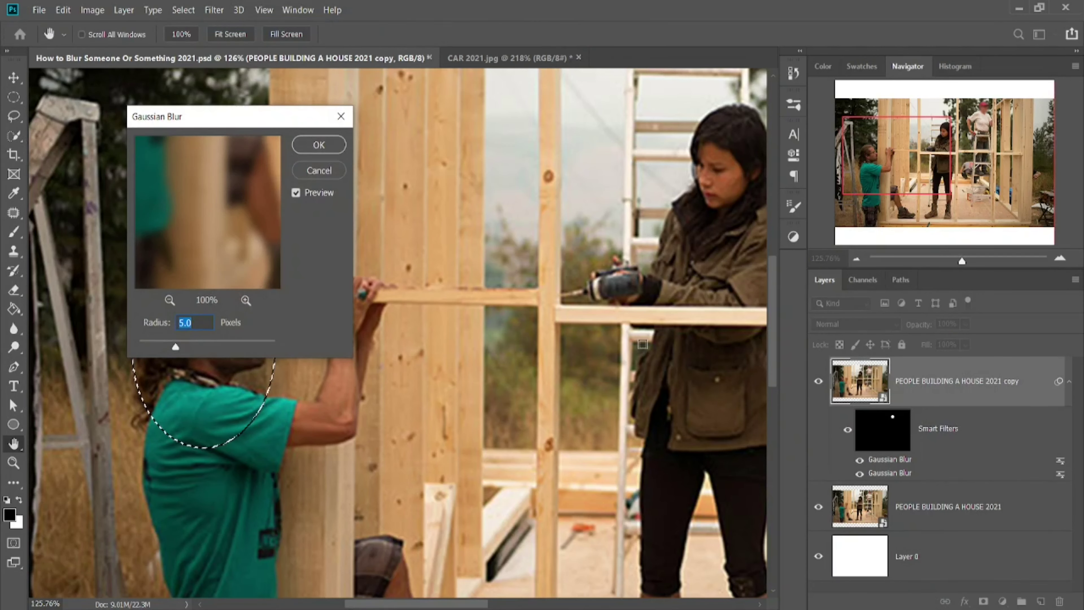
left_click(319, 171)
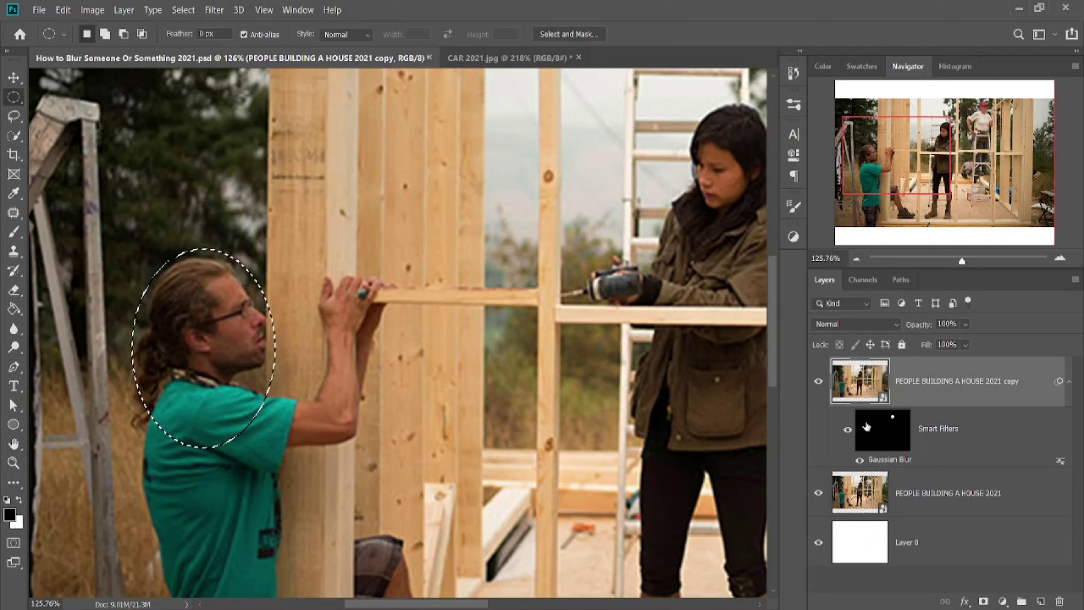
Step: Blur the selected man's head by filling the selection with white on the Smart Filters mask, and deselect
left_click(880, 428)
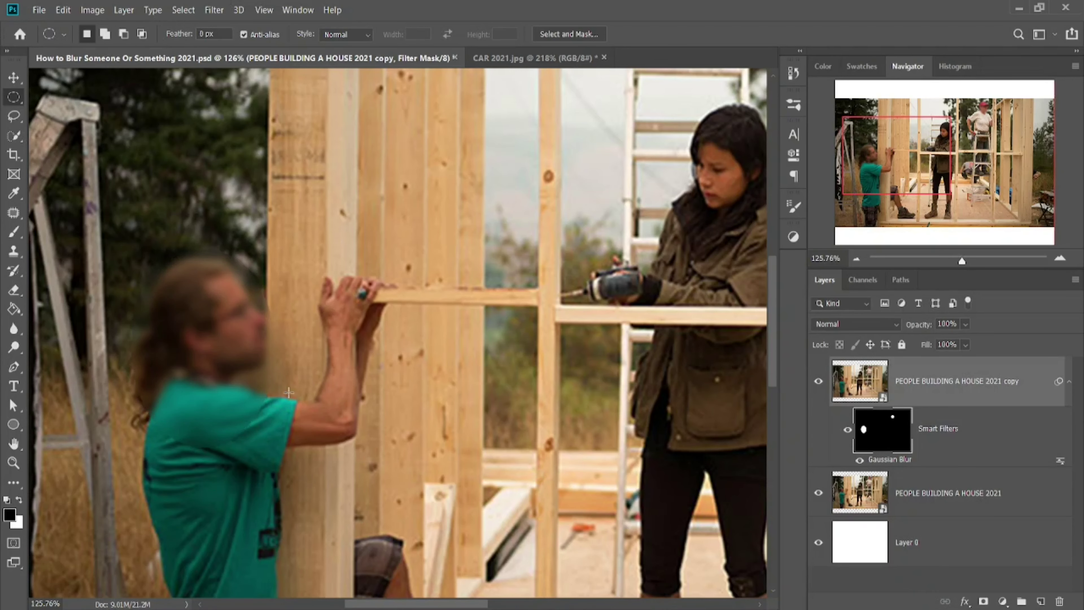
key("ctrl+0")
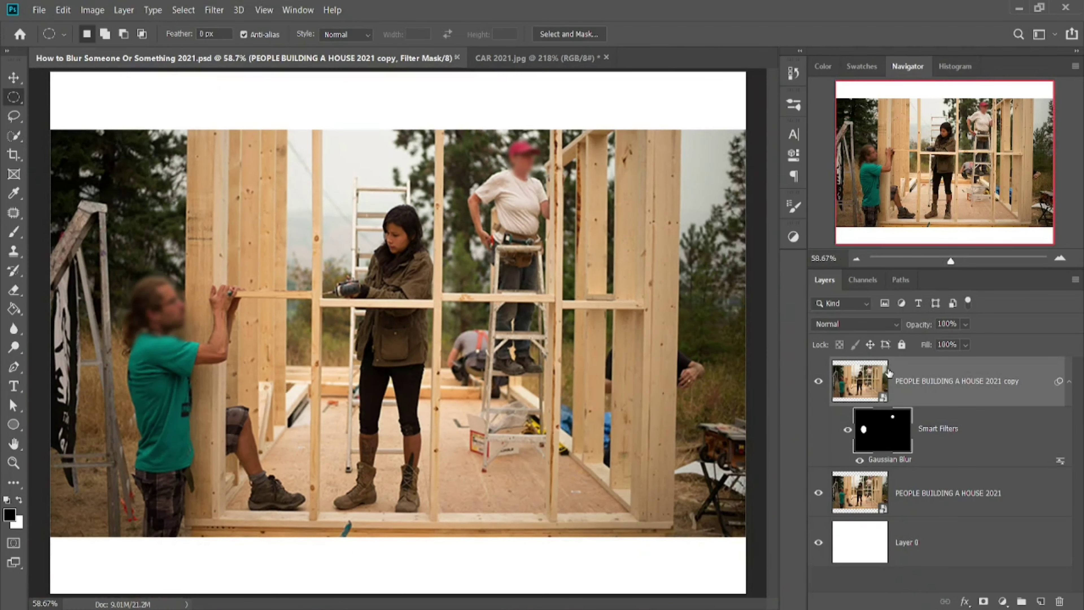
Step: Try a rectangular marquee selection around the woman standing in the middle of the photo
right_click(13, 96)
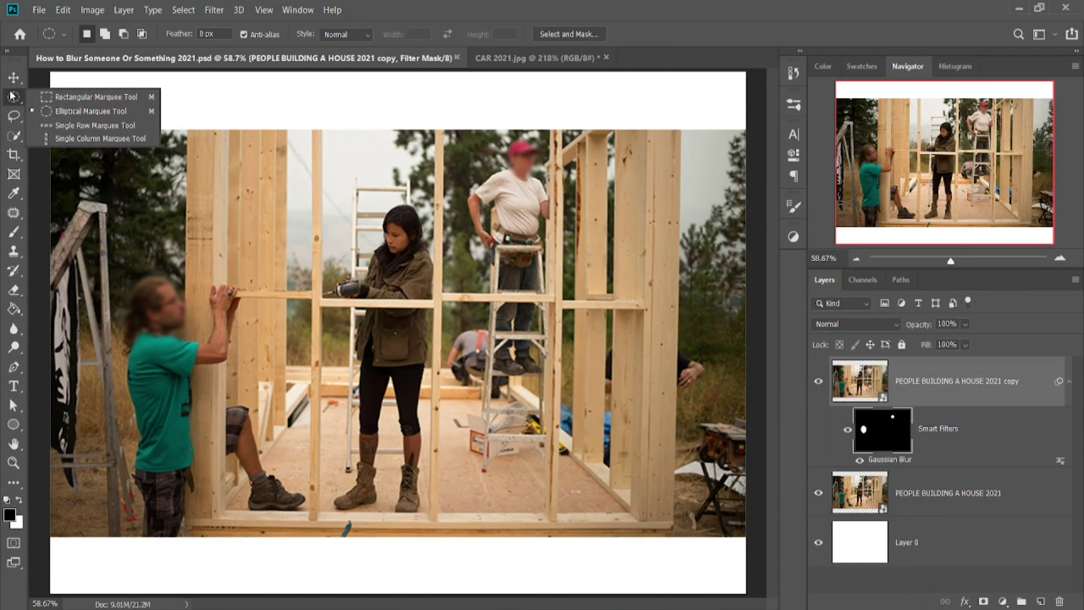
left_click(64, 97)
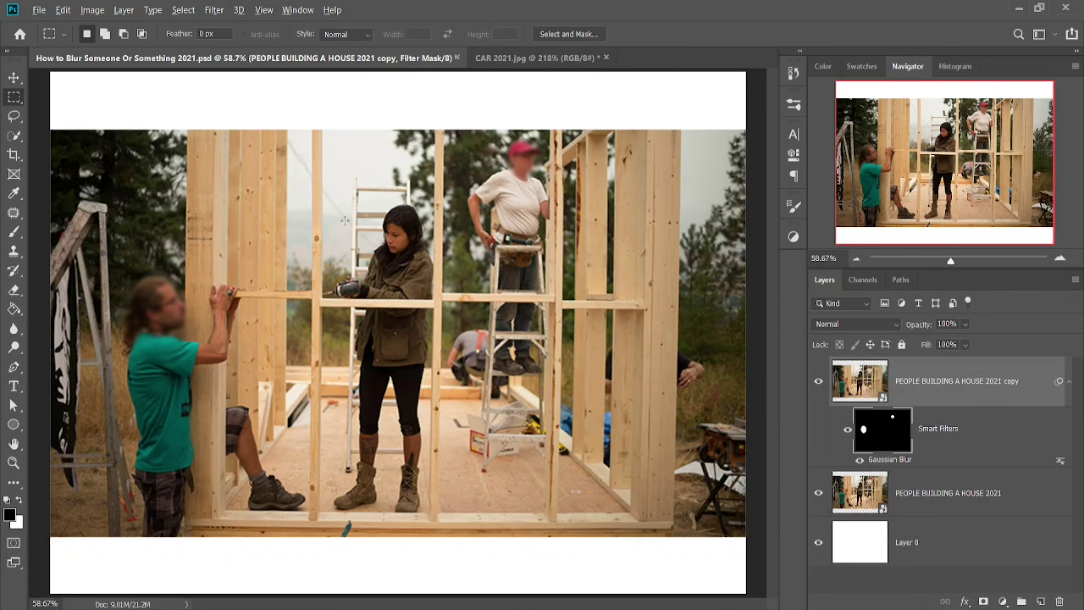
left_click_drag(327, 196, 452, 535)
left_click(470, 142)
Step: Toggle the blurred copy layer's visibility to compare before and after, leaving that layer hidden
left_click(818, 379)
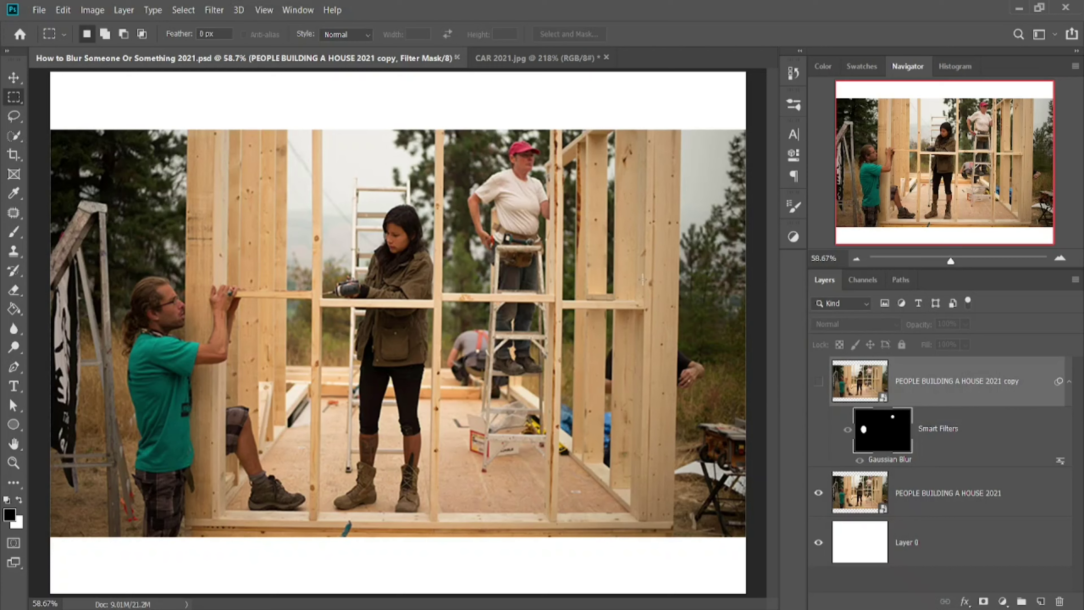
left_click(818, 379)
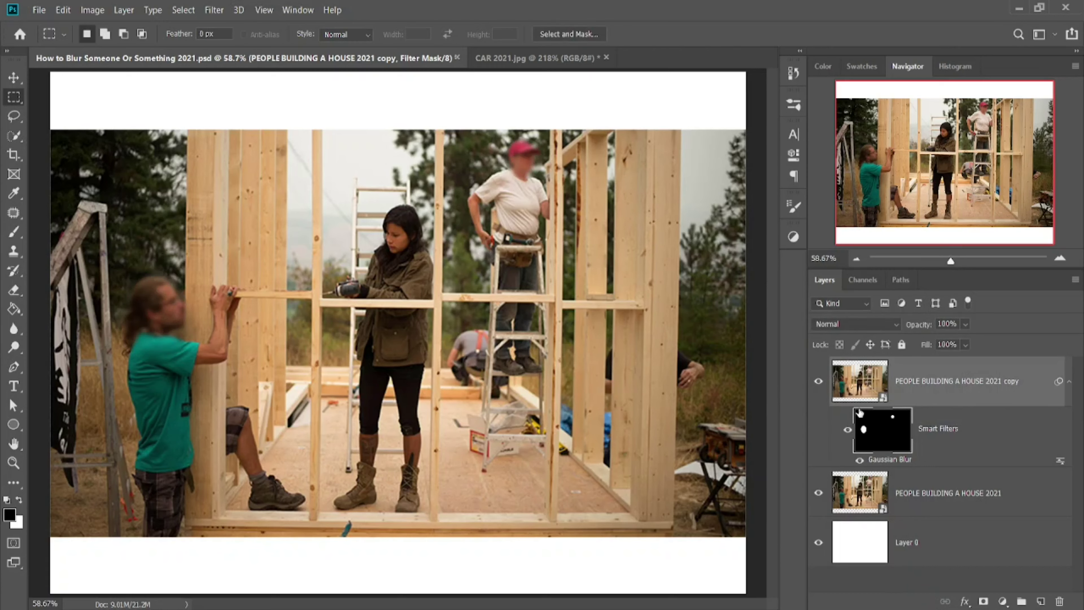
left_click(818, 384)
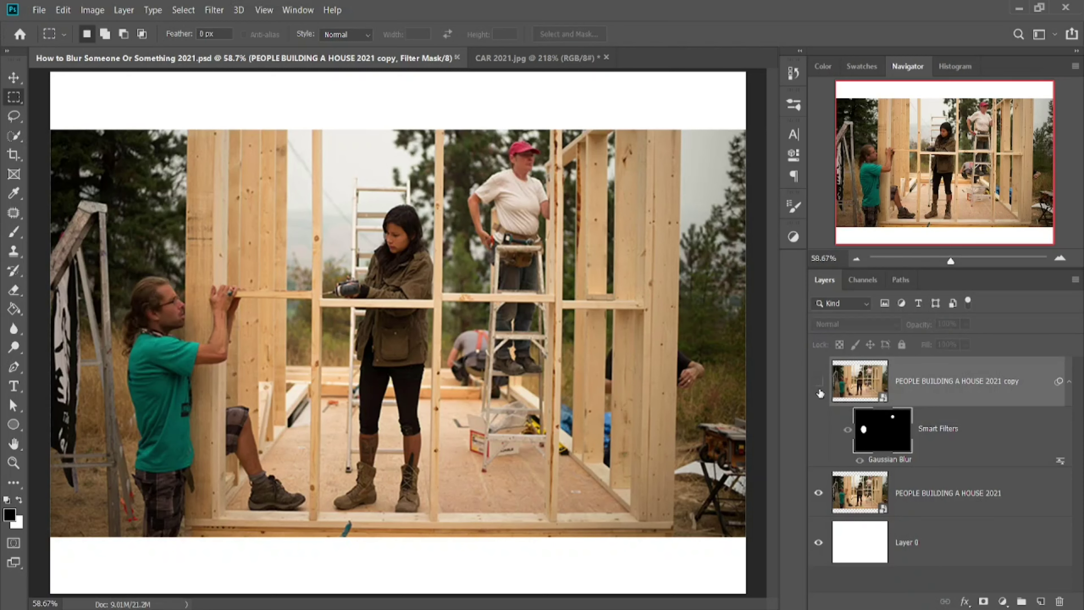
Step: Duplicate the original photo layer and rename the duplicate as Second Method
left_click(859, 491)
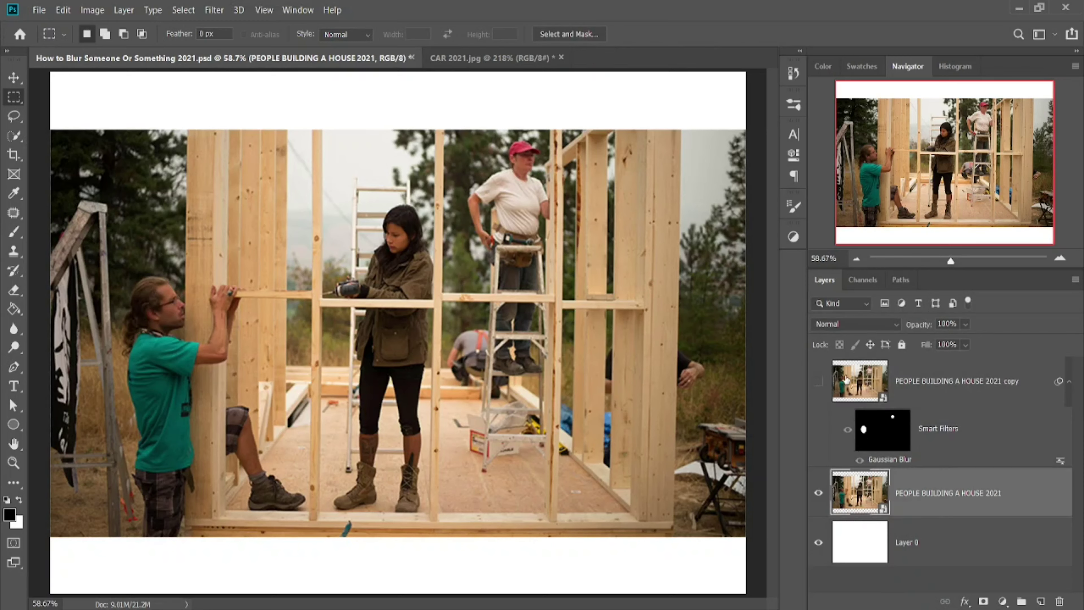
key("ctrl+j")
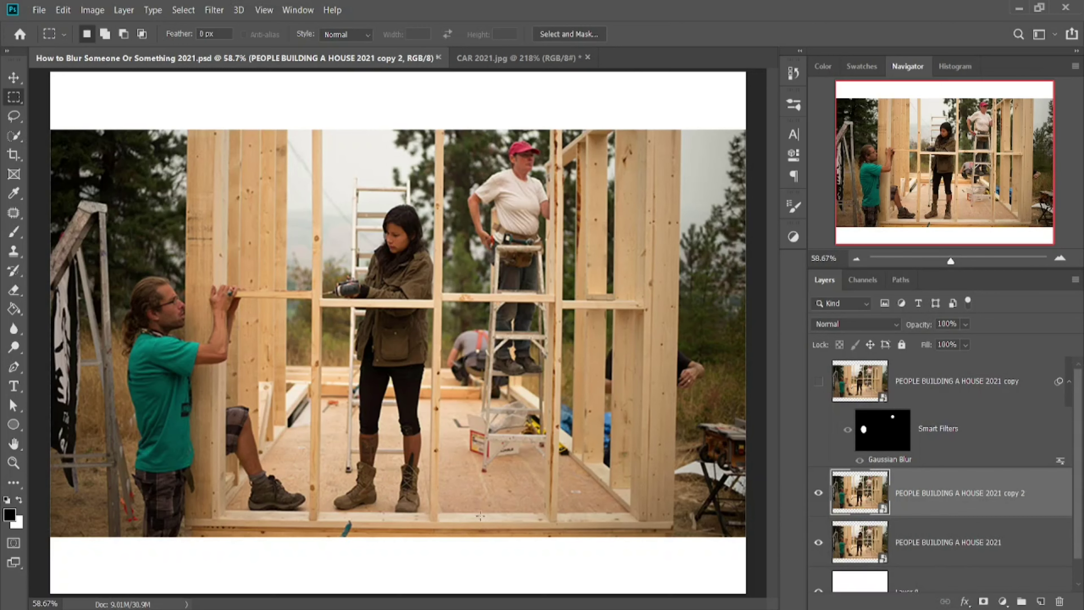
double_click(956, 496)
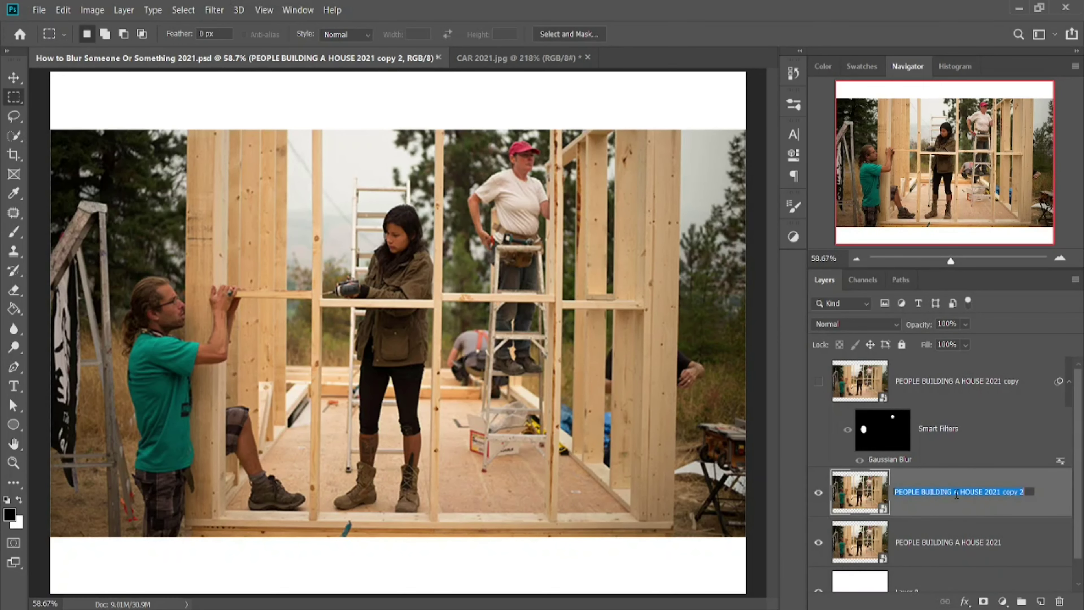
type("Second Me")
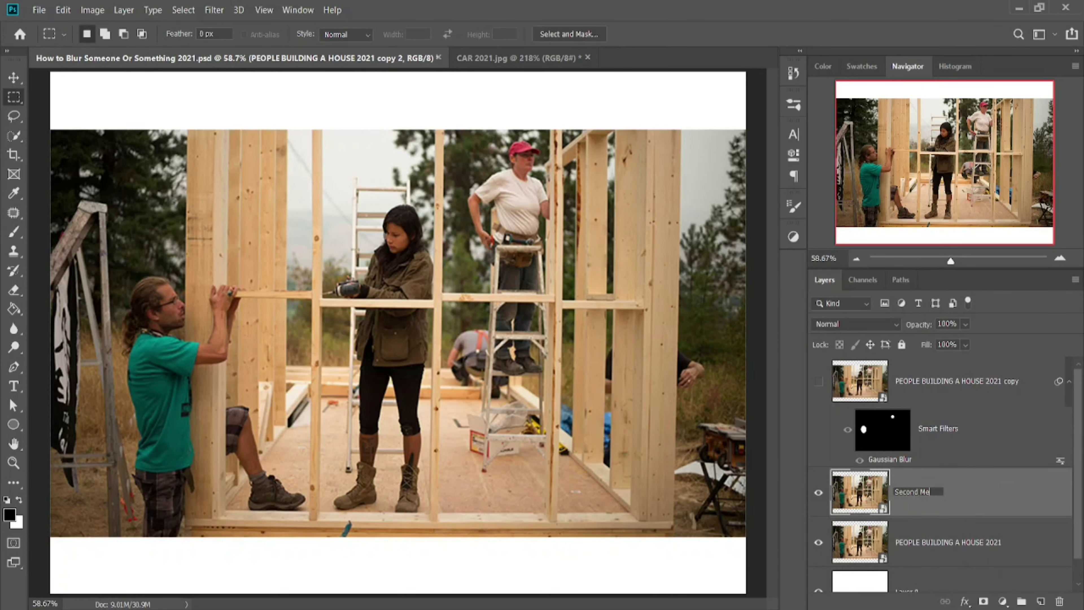
type("d")
Step: Rename the hidden layer carrying the Gaussian Blur smart filter as First Method
double_click(945, 381)
type("Firstecond Metho")
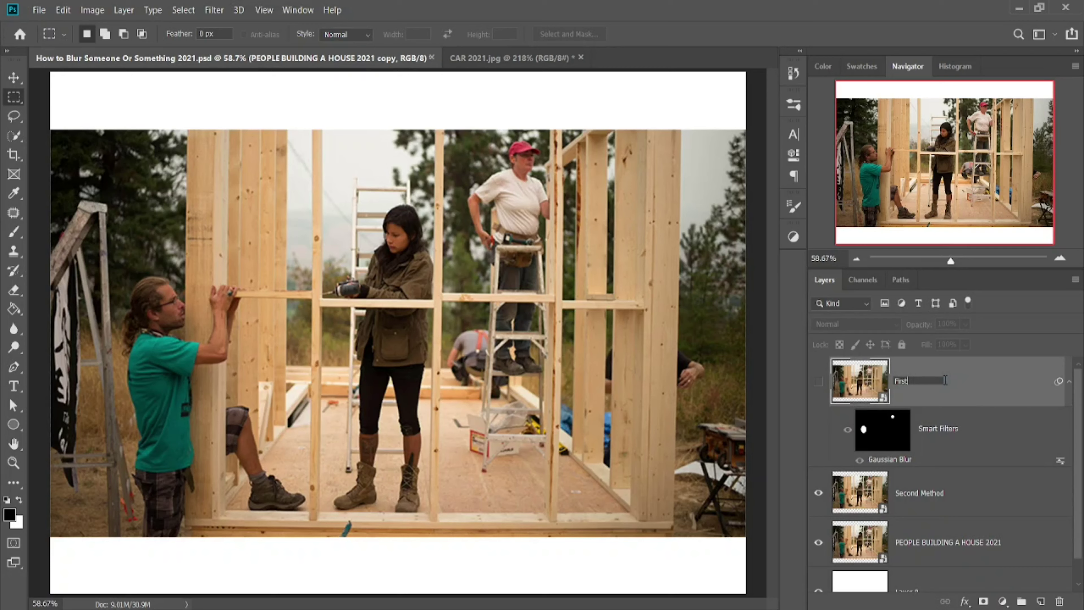
type("Method")
key("Return")
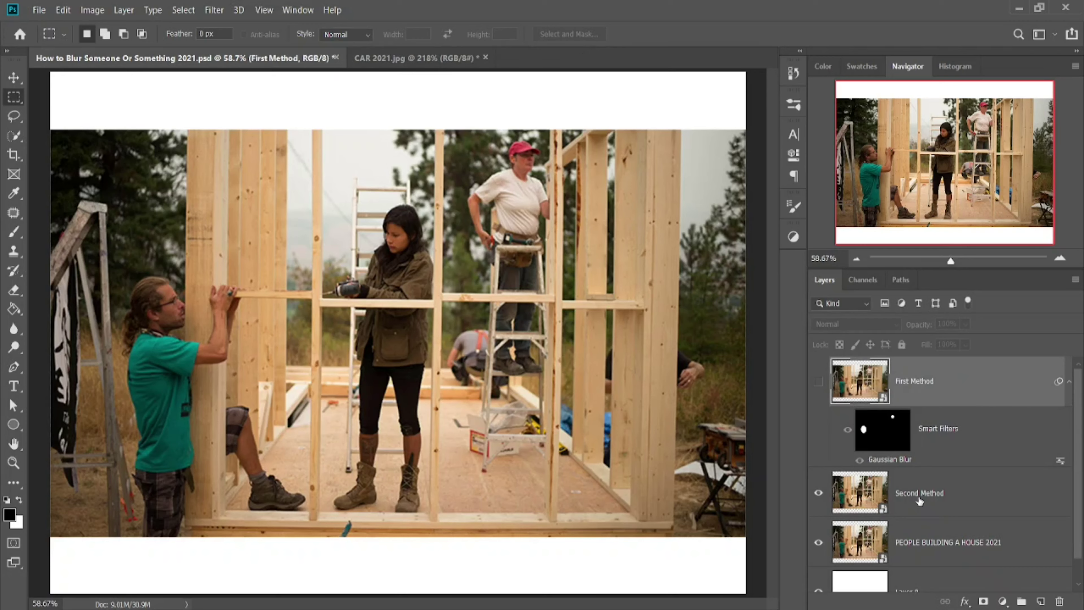
Step: Activate the Blur tool on the Second Method layer and rasterize its smart object
left_click(904, 469)
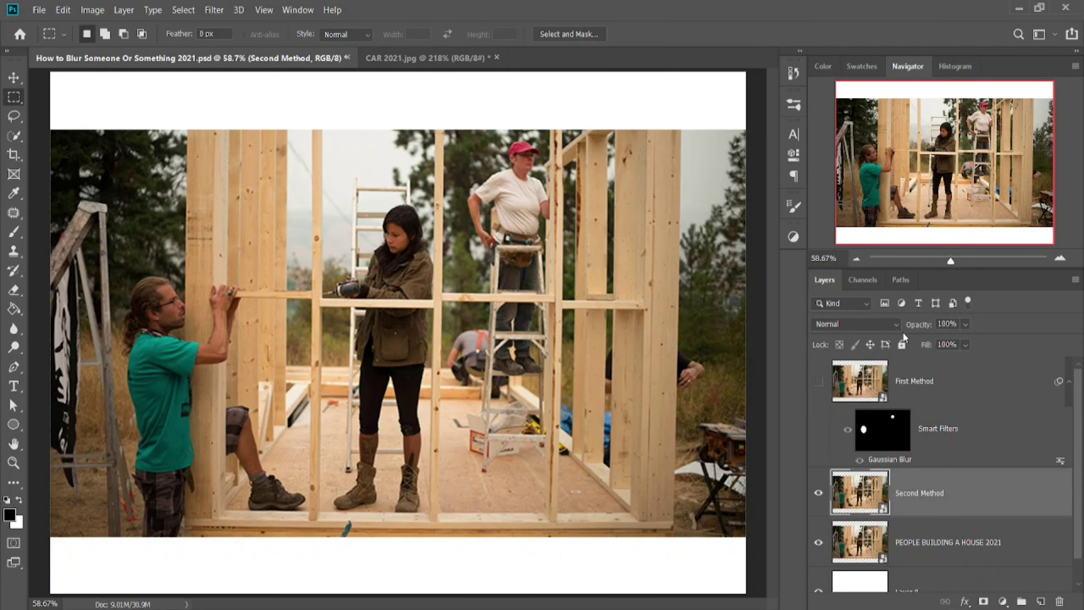
left_click(23, 330)
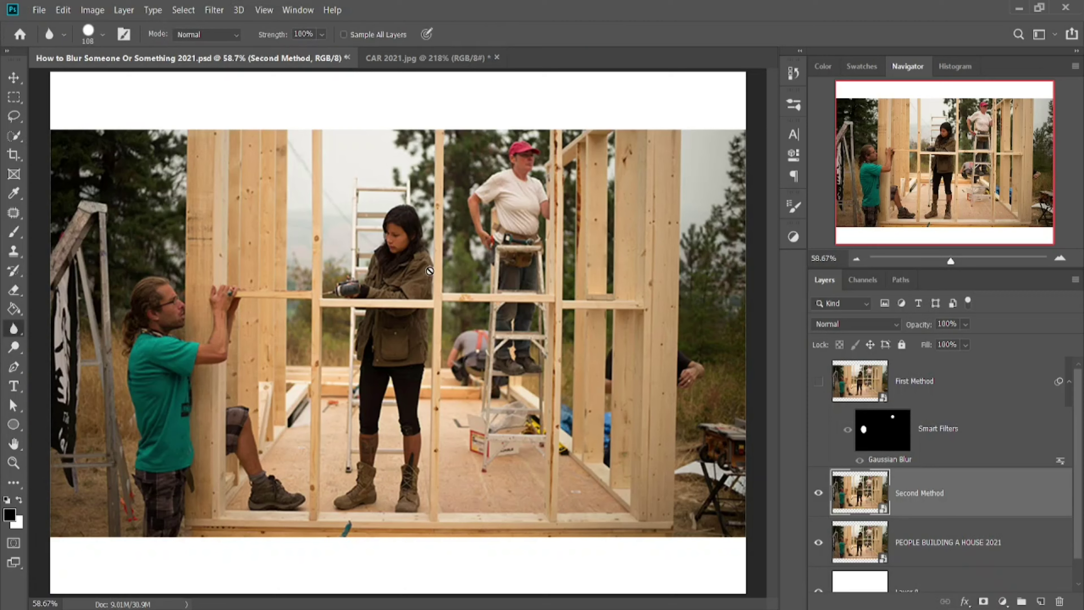
left_click(383, 304)
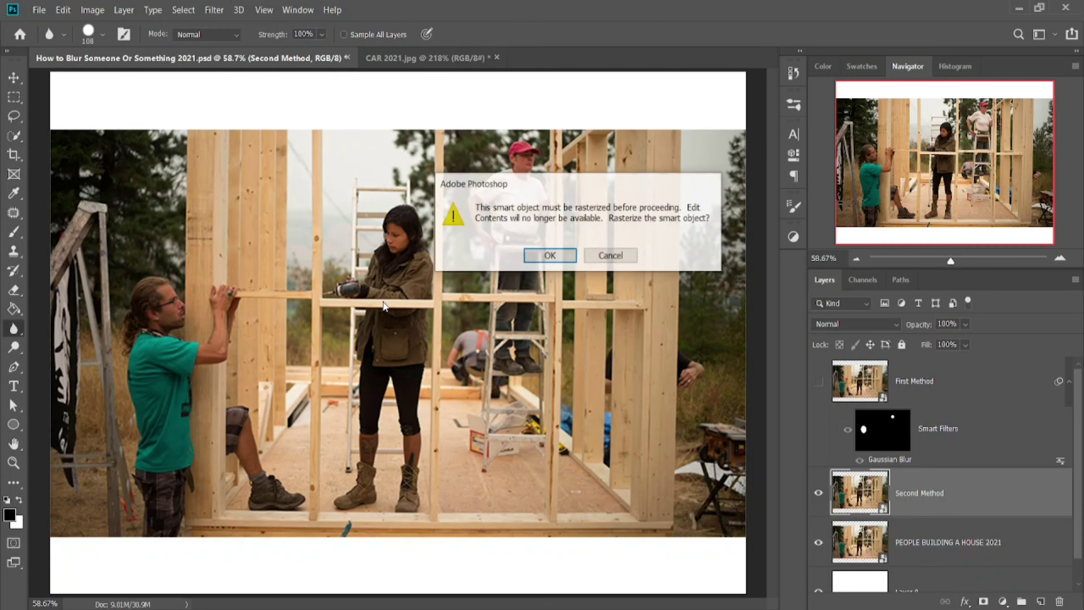
left_click(549, 256)
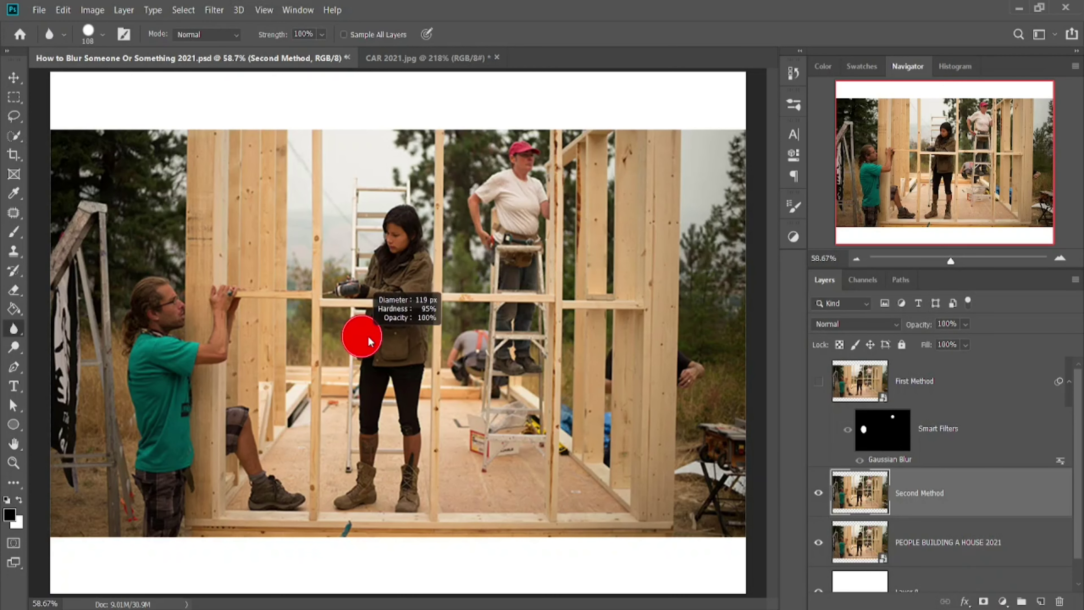
Step: Enlarge the Blur brush and try it over the face of the worker in the red cap
mouse_move(362, 336)
left_mouse_down()
mouse_move(384, 338)
mouse_move(375, 335)
left_mouse_up()
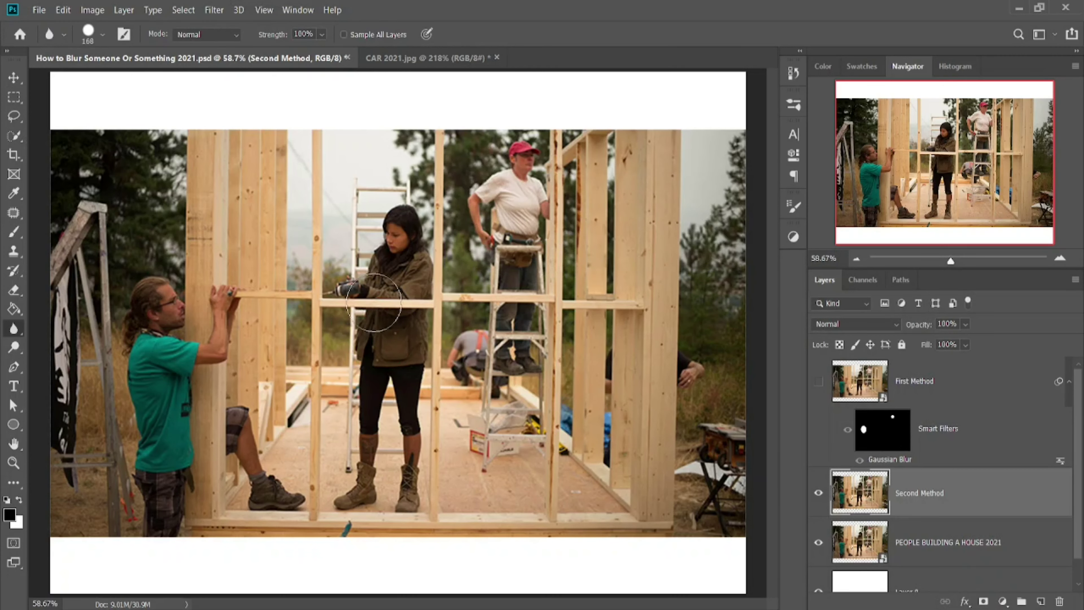
left_click_drag(525, 158, 508, 158)
left_click_drag(502, 219, 523, 206)
scroll(521, 184, "up", 5)
right_click(523, 186)
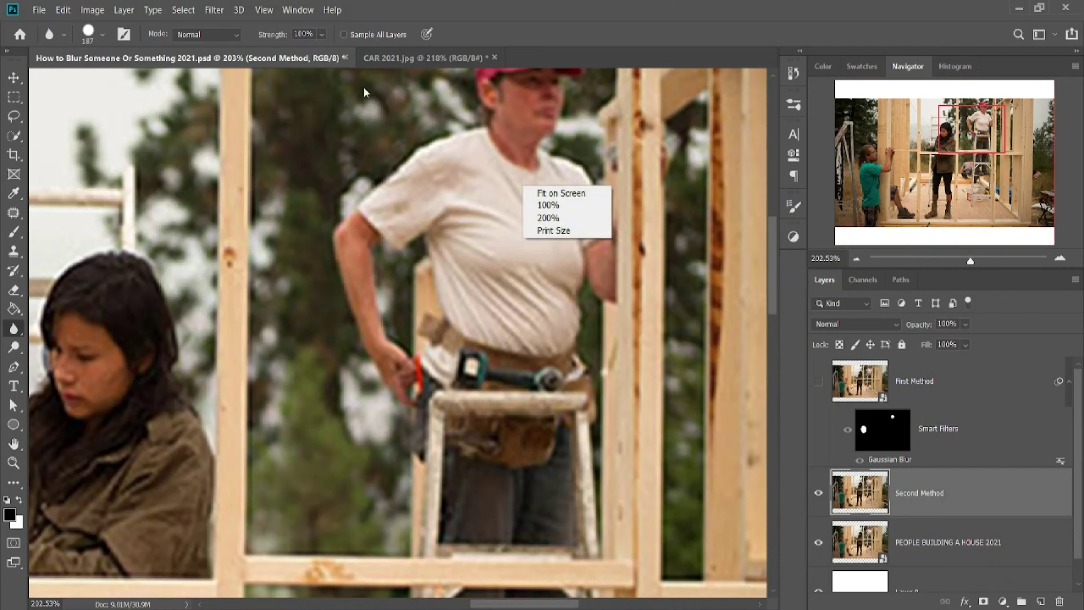
Step: Try the Blur tool at 4% strength with an 82 px brush on the red-capped worker
left_click(282, 34)
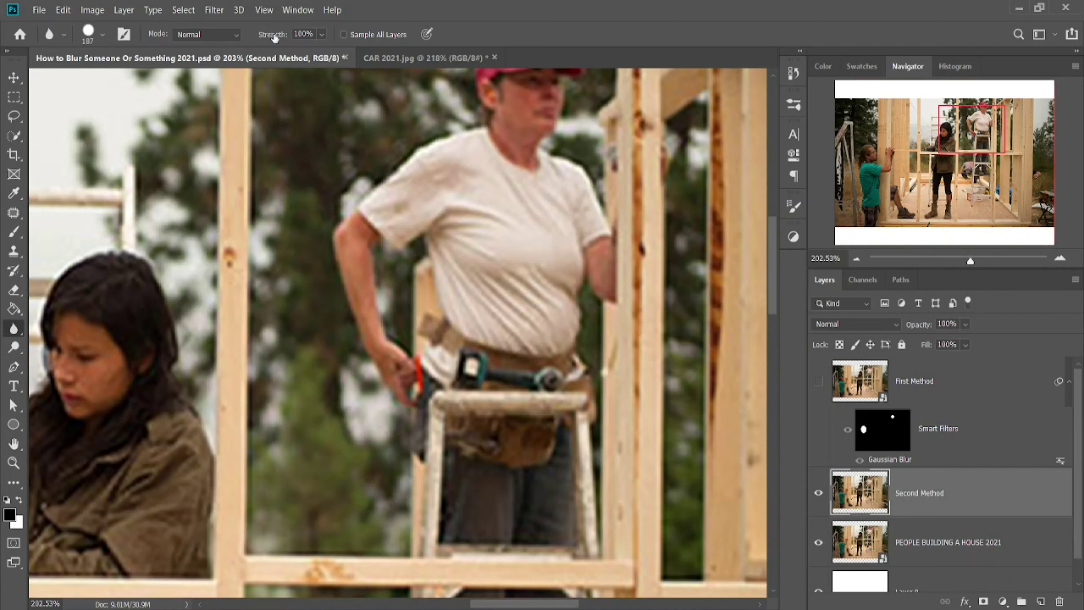
left_click_drag(273, 32, 207, 39)
right_click(520, 209, "alt")
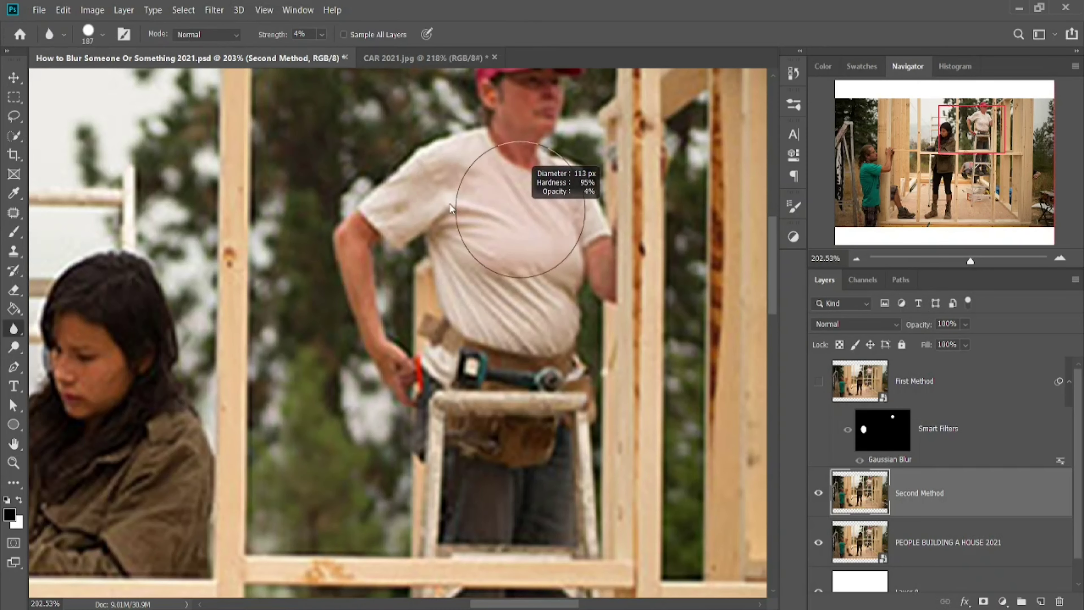
left_click_drag(451, 209, 422, 209)
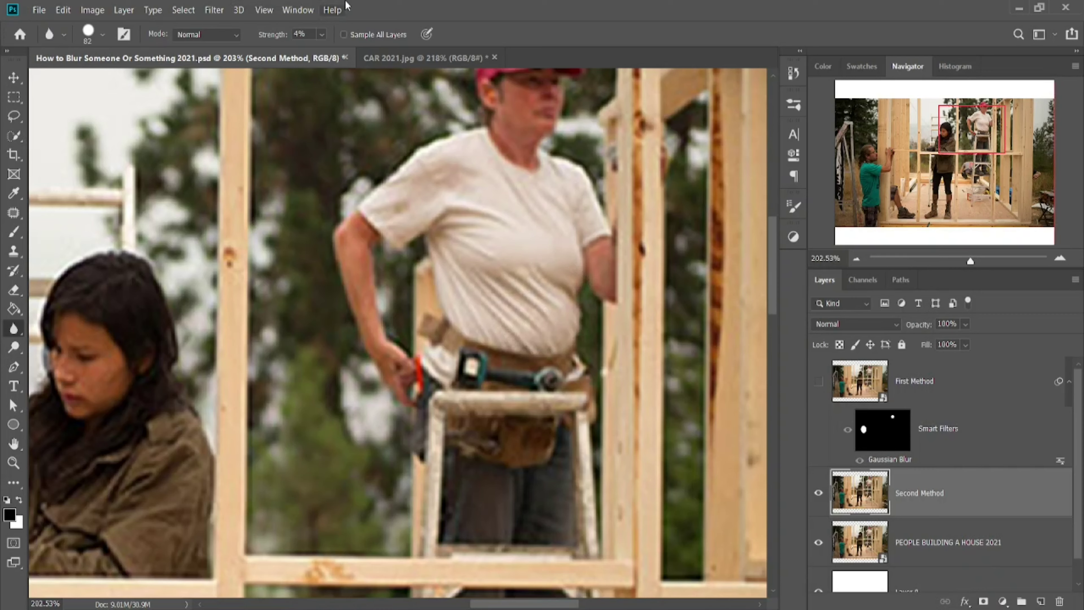
key("ctrl+z")
Step: Try blurring the red-capped worker's white T-shirt with the Blur tool at 100% strength, using a 59 px brush
left_click_drag(413, 49, 494, 64)
left_click(858, 551)
left_click(861, 511)
left_click(514, 359)
left_click(554, 252)
mouse_move(500, 258)
left_mouse_down()
mouse_move(483, 259)
mouse_move(485, 245)
mouse_move(549, 252)
mouse_move(491, 254)
mouse_move(525, 316)
left_mouse_up()
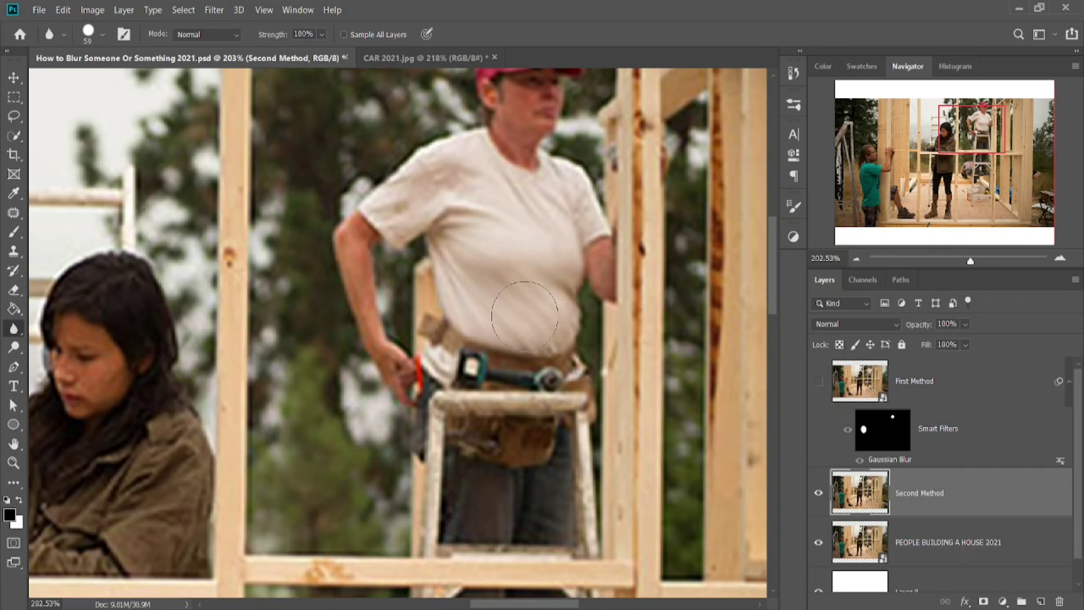
Step: Undo the T-shirt blur strokes and rasterize the Second Method layer again
key("ctrl+z")
key("ctrl+z")
key("ctrl+z")
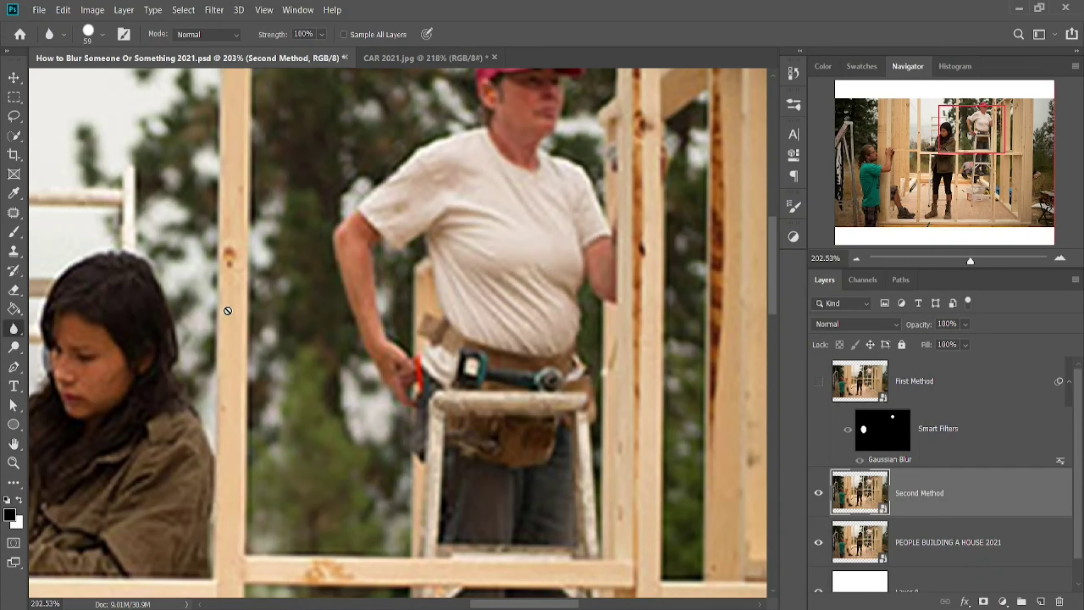
left_click(261, 318)
left_click(550, 258)
Step: Try blurring the face of the woman in the middle at 100% strength, and undo the blur
left_click_drag(356, 368, 525, 295)
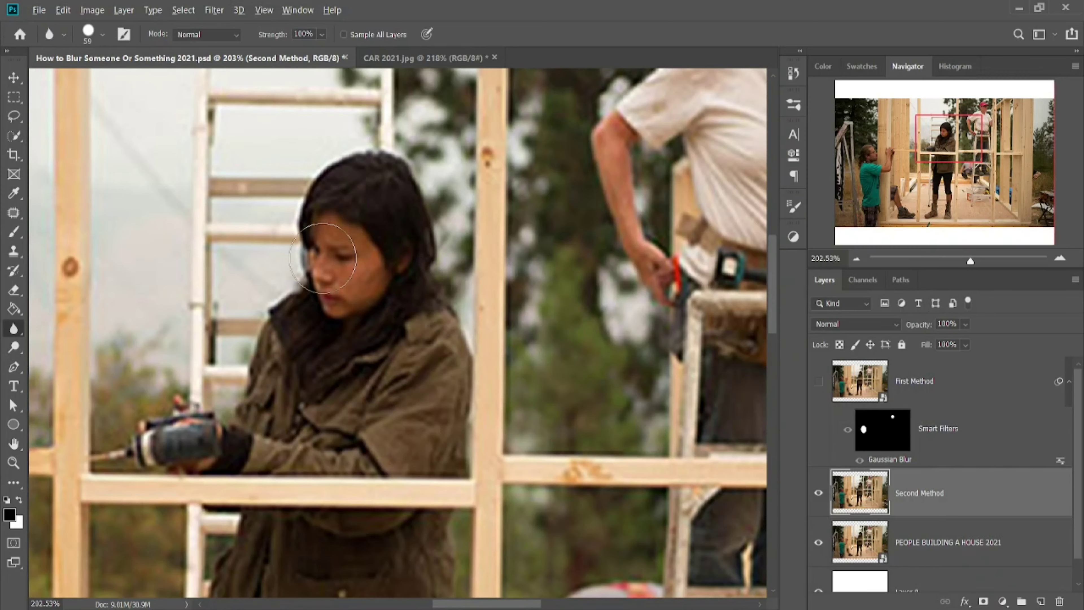
mouse_move(322, 257)
left_mouse_down()
mouse_move(352, 253)
mouse_move(357, 291)
mouse_move(342, 275)
mouse_move(373, 236)
mouse_move(340, 275)
left_mouse_up()
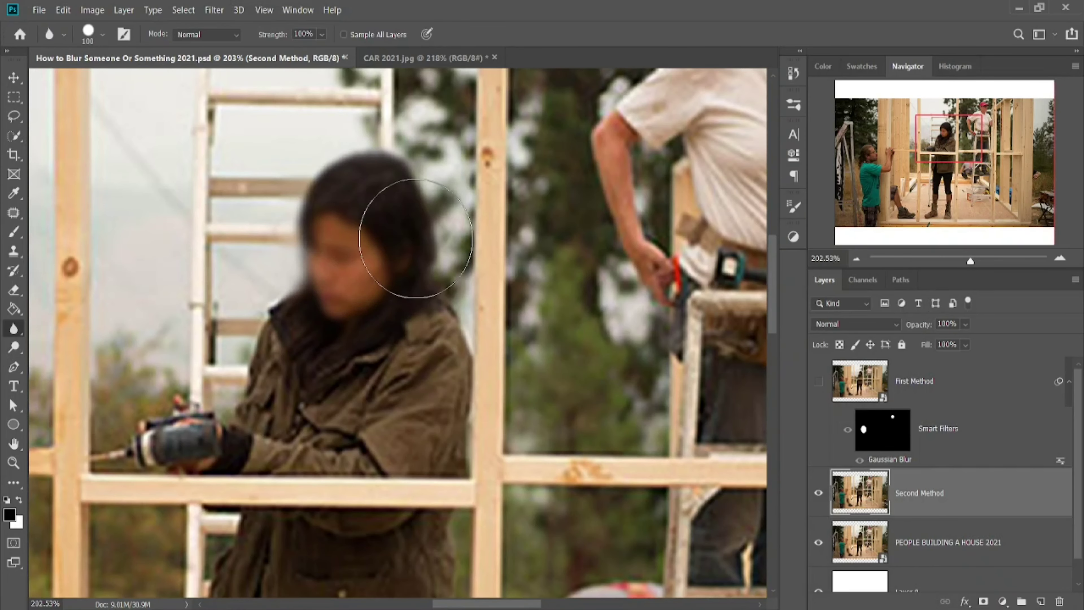
key("ctrl+0")
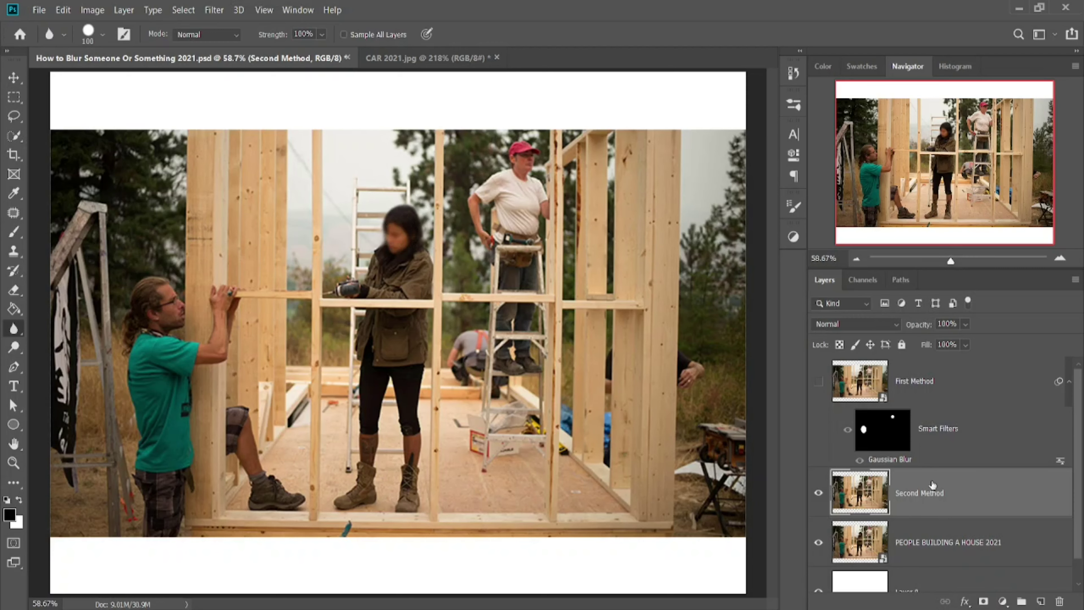
key("ctrl+z")
Step: Blur the red-capped worker's face with the Blur tool at 34% strength and a smaller brush
scroll(531, 154, "up", 8)
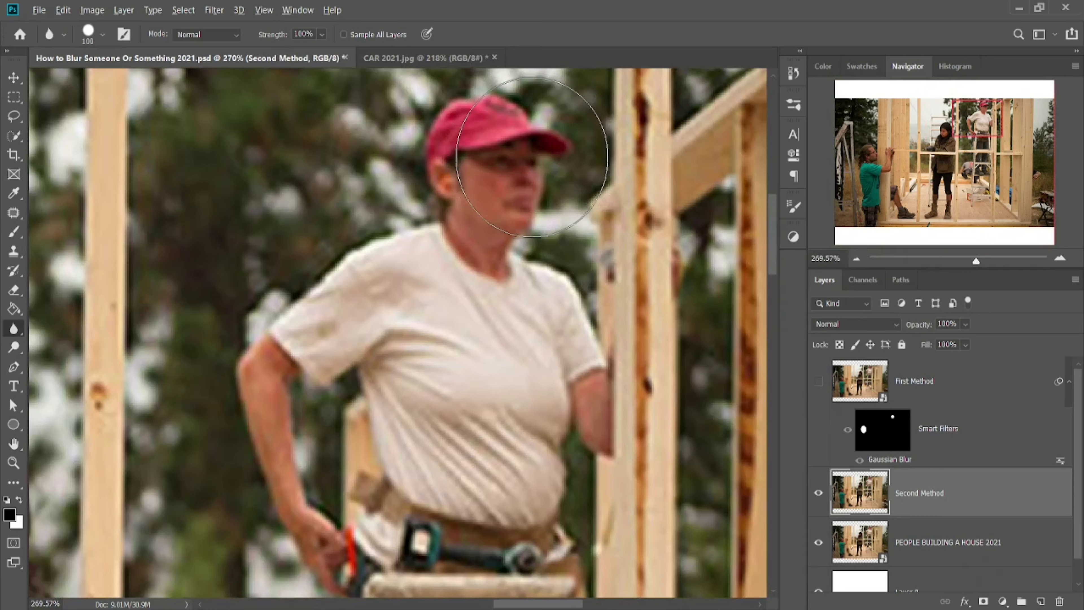
mouse_move(532, 158)
left_mouse_down()
mouse_move(487, 184)
mouse_move(474, 165)
left_mouse_up()
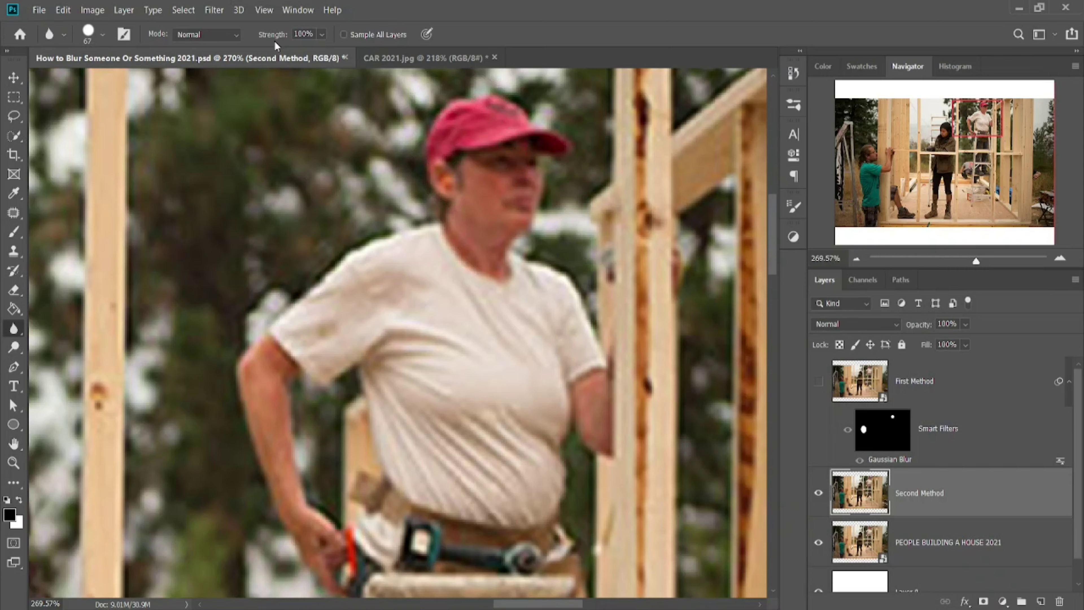
left_click_drag(285, 35, 278, 37)
left_click_drag(236, 37, 234, 37)
left_click_drag(508, 171, 478, 152)
mouse_move(497, 213)
left_mouse_down()
mouse_move(473, 136)
mouse_move(533, 128)
mouse_move(501, 152)
mouse_move(506, 144)
mouse_move(490, 225)
left_mouse_up()
Step: Blur the head of the man in the teal shirt at 34% strength, enlarging the brush to 142 px
left_click_drag(399, 364, 576, 213)
left_click_drag(390, 358, 597, 256)
left_click_drag(280, 358, 576, 316)
left_click_drag(136, 328, 483, 295)
mouse_move(50, 378)
left_mouse_down()
mouse_move(204, 356)
mouse_move(387, 245)
mouse_move(424, 200)
left_mouse_up()
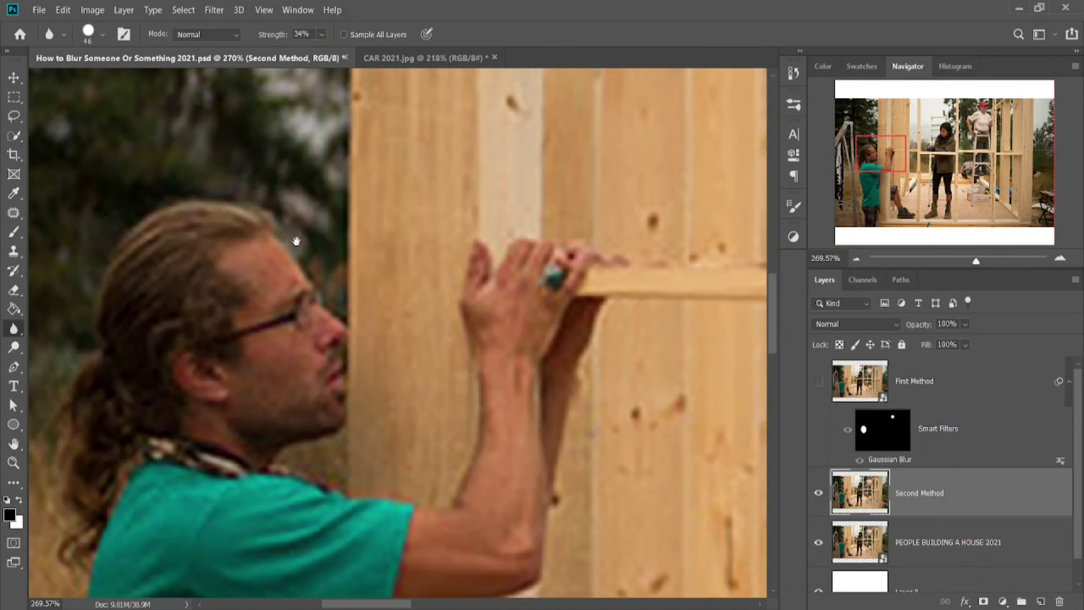
mouse_move(215, 374)
left_mouse_down()
mouse_move(261, 370)
mouse_move(268, 350)
mouse_move(280, 376)
mouse_move(238, 350)
mouse_move(274, 326)
mouse_move(259, 416)
mouse_move(196, 216)
mouse_move(242, 281)
left_mouse_up()
left_click_drag(189, 289, 224, 300)
mouse_move(208, 262)
left_mouse_down()
mouse_move(289, 290)
mouse_move(275, 356)
mouse_move(302, 344)
mouse_move(183, 340)
mouse_move(99, 412)
left_mouse_up()
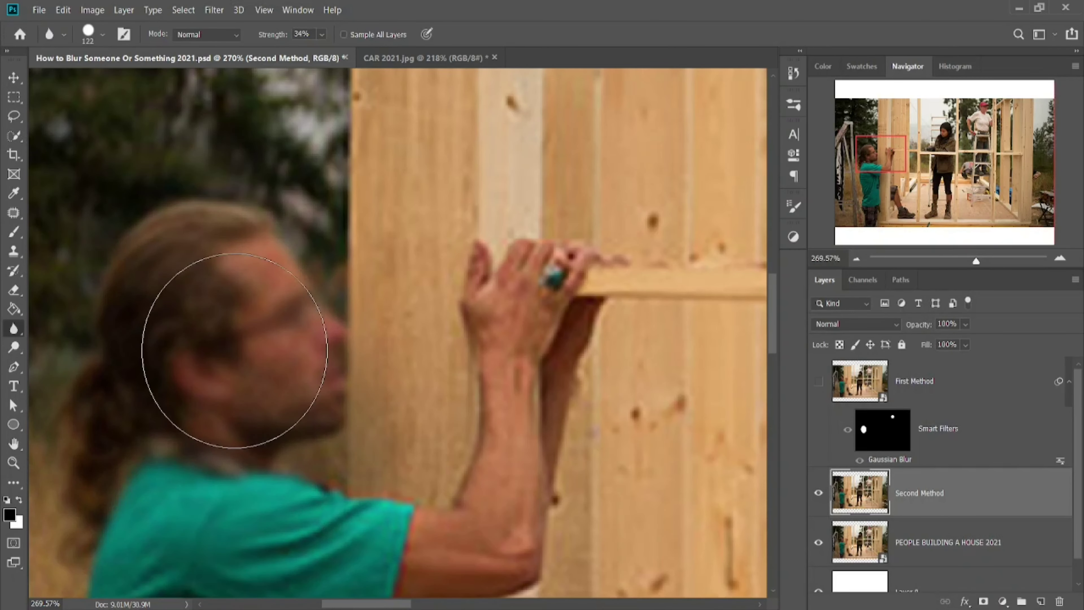
left_click_drag(213, 337, 243, 360)
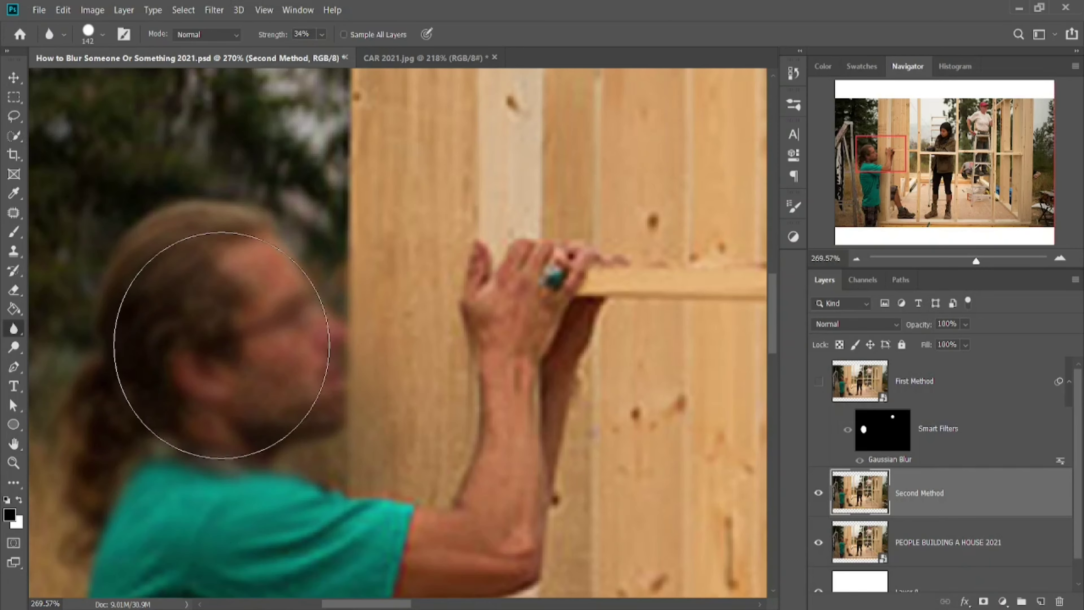
key("ctrl+0")
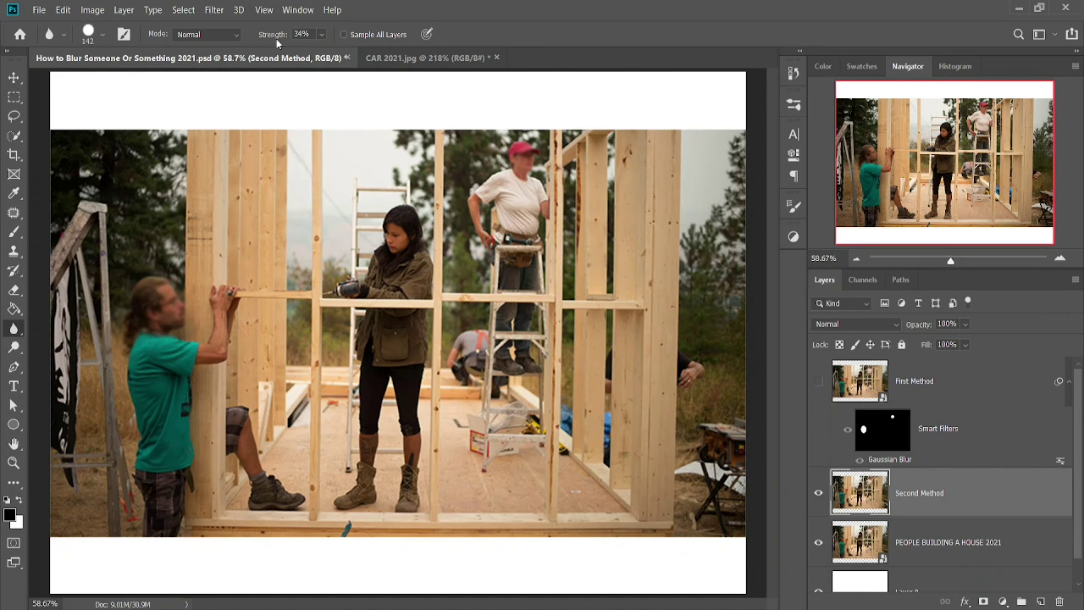
Step: Set the Blur strength to 100% and intensify the blur on the red-capped worker's and teal-shirted man's faces
left_click_drag(279, 40, 436, 66)
mouse_move(520, 152)
left_mouse_down()
mouse_move(541, 166)
mouse_move(517, 173)
mouse_move(515, 144)
mouse_move(542, 184)
mouse_move(508, 159)
left_mouse_up()
mouse_move(141, 312)
left_mouse_down()
mouse_move(179, 321)
mouse_move(155, 295)
mouse_move(122, 313)
mouse_move(164, 276)
mouse_move(167, 323)
mouse_move(176, 317)
mouse_move(151, 309)
left_mouse_up()
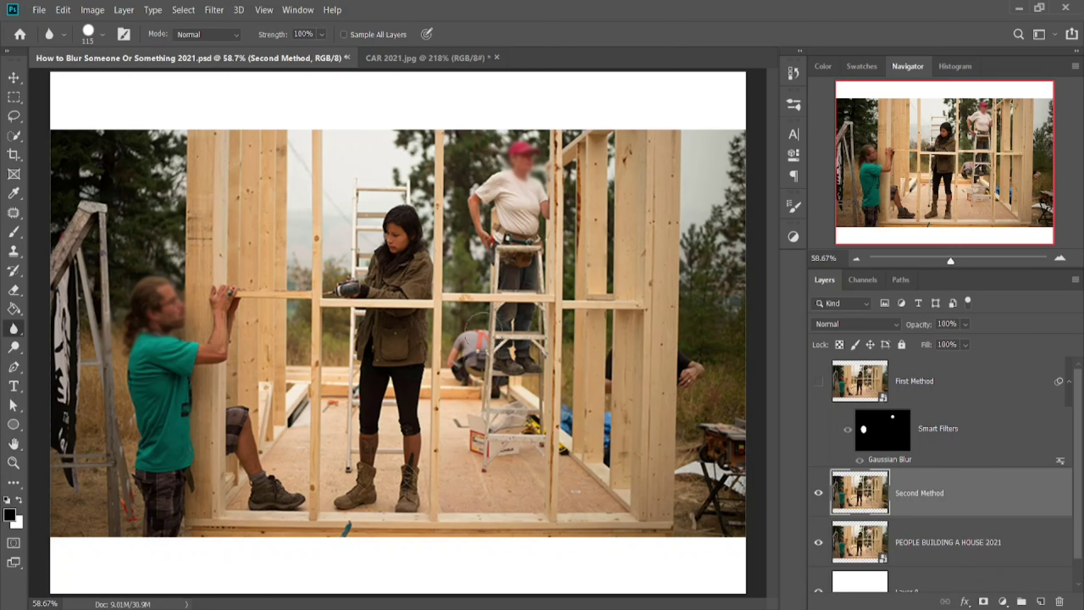
Step: Switch to CAR 2021.jpg, duplicate its Background layer and rename the copy as Blur
left_click(424, 63)
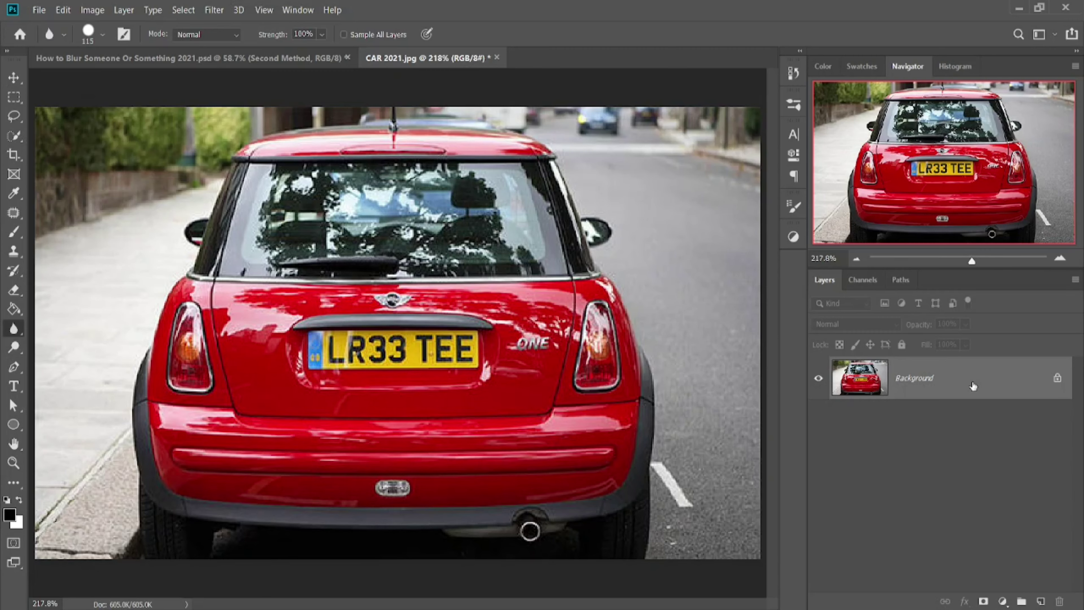
key("ctrl+j")
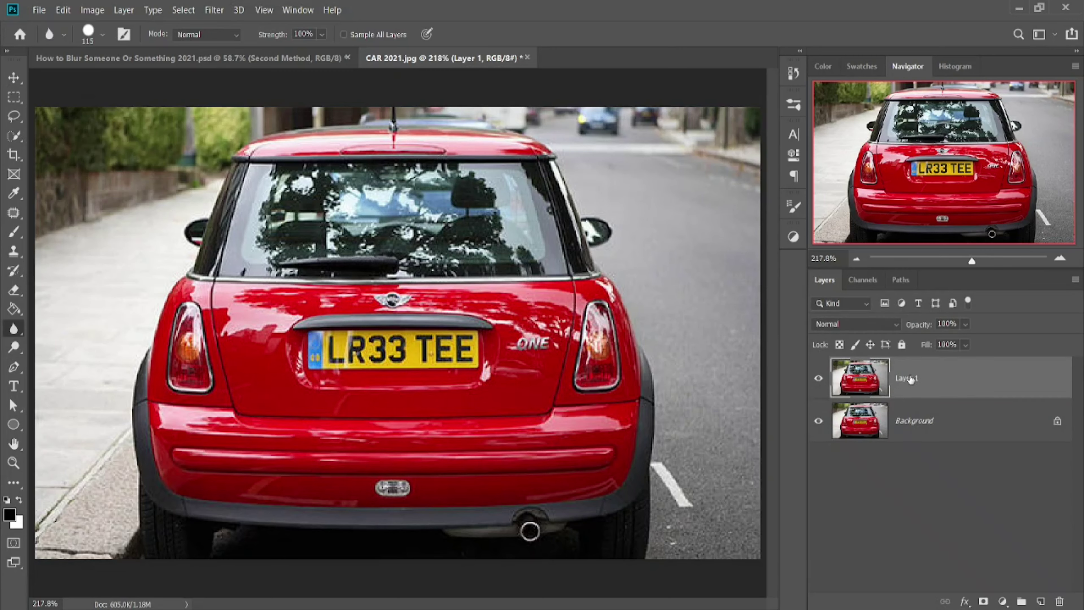
type("Blur")
key("Return")
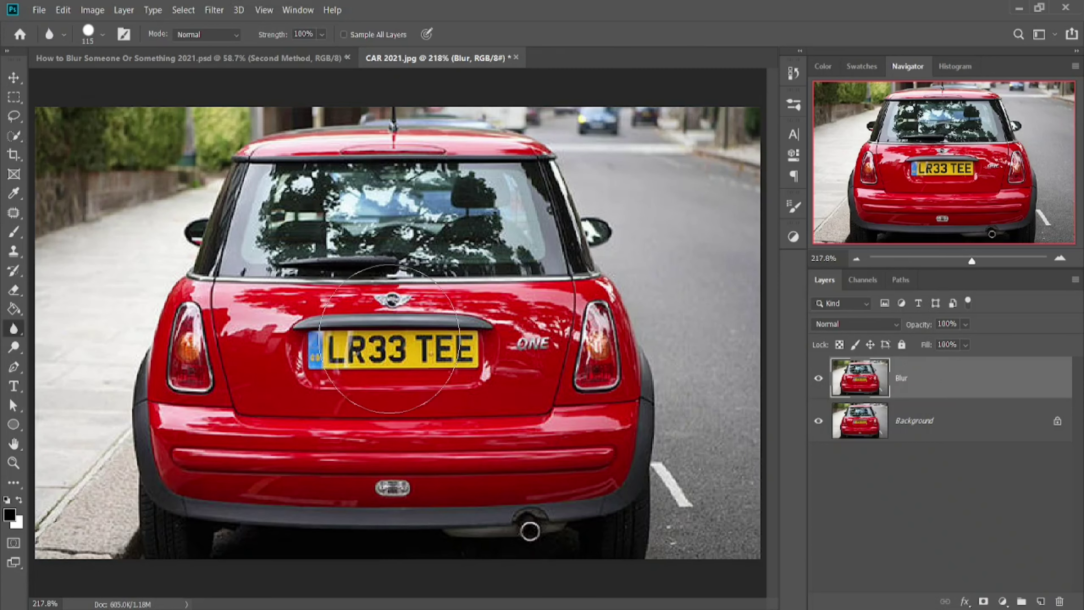
Step: Blur the car's number plate on the Blur layer using the Blur tool with a brush of about 48 px
left_click_drag(476, 355, 404, 354)
right_click(16, 333)
left_click(16, 335)
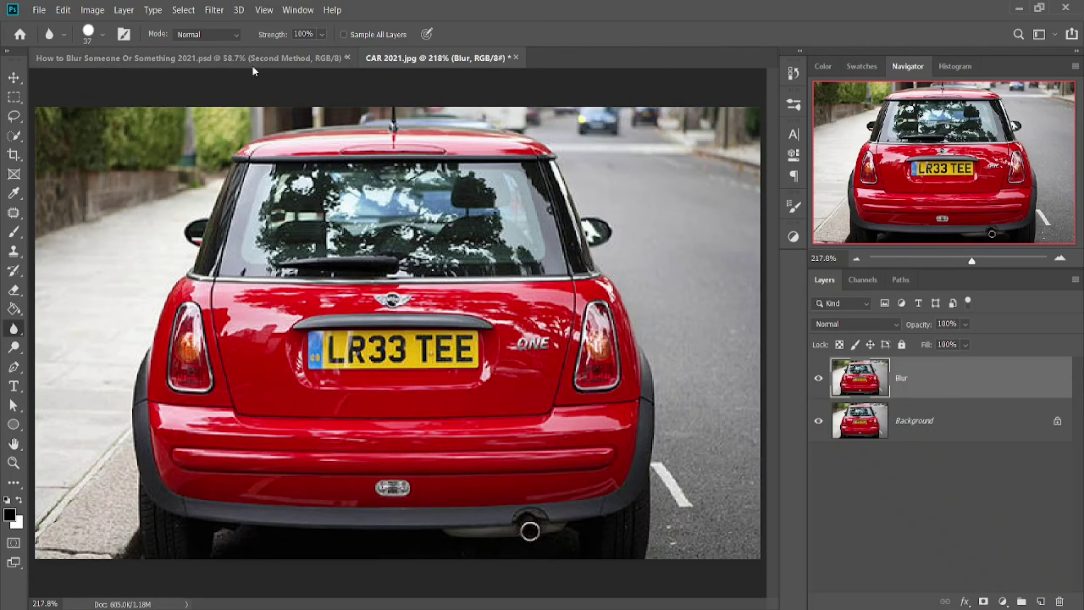
left_click_drag(340, 362, 350, 362)
mouse_move(490, 340)
left_mouse_down()
mouse_move(294, 357)
mouse_move(466, 347)
mouse_move(401, 337)
left_mouse_up()
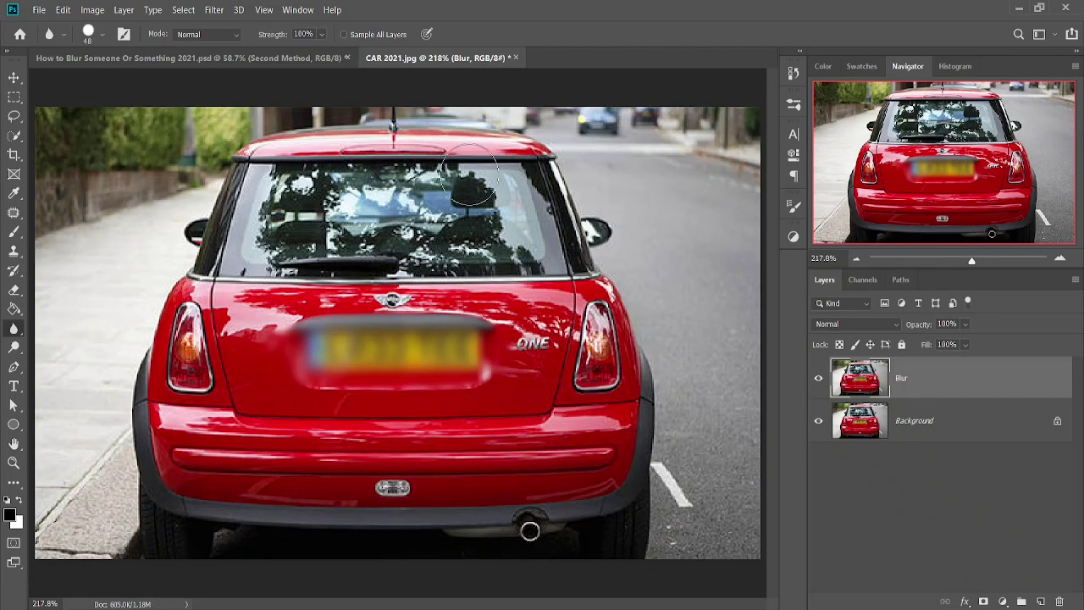
Step: Toggle the Blur layer's visibility to compare before and after, and undo the number plate blur
left_click(818, 378)
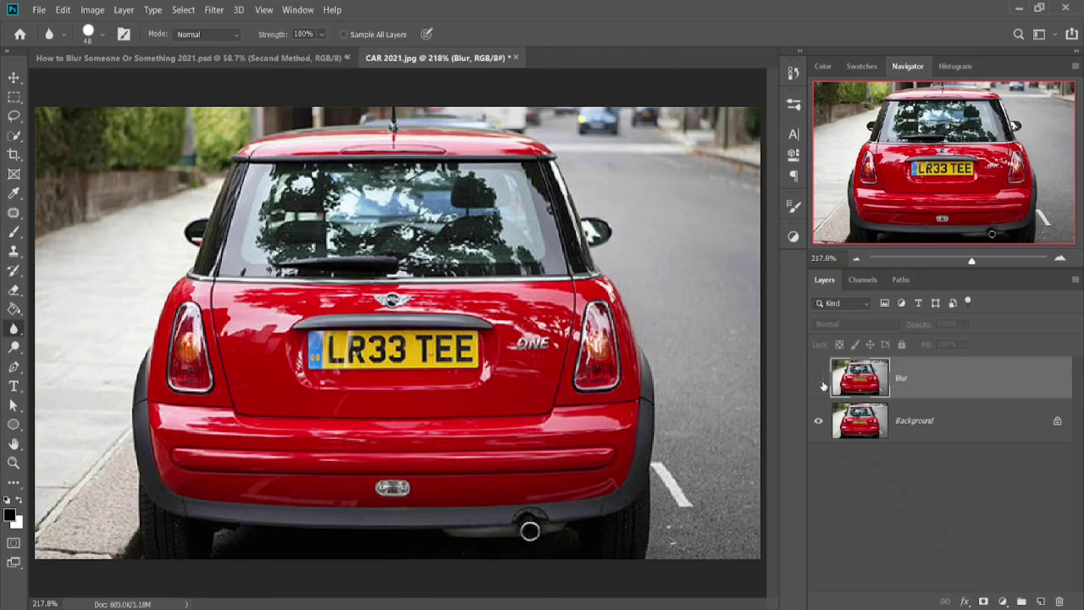
left_click(818, 378)
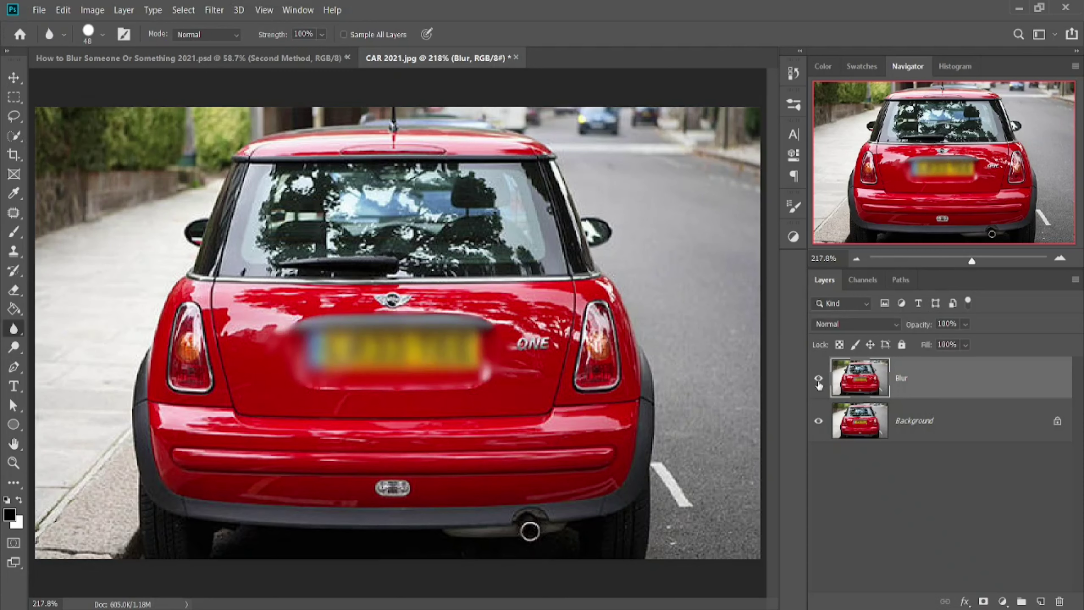
left_click(818, 379)
left_click(818, 378)
left_click(818, 380)
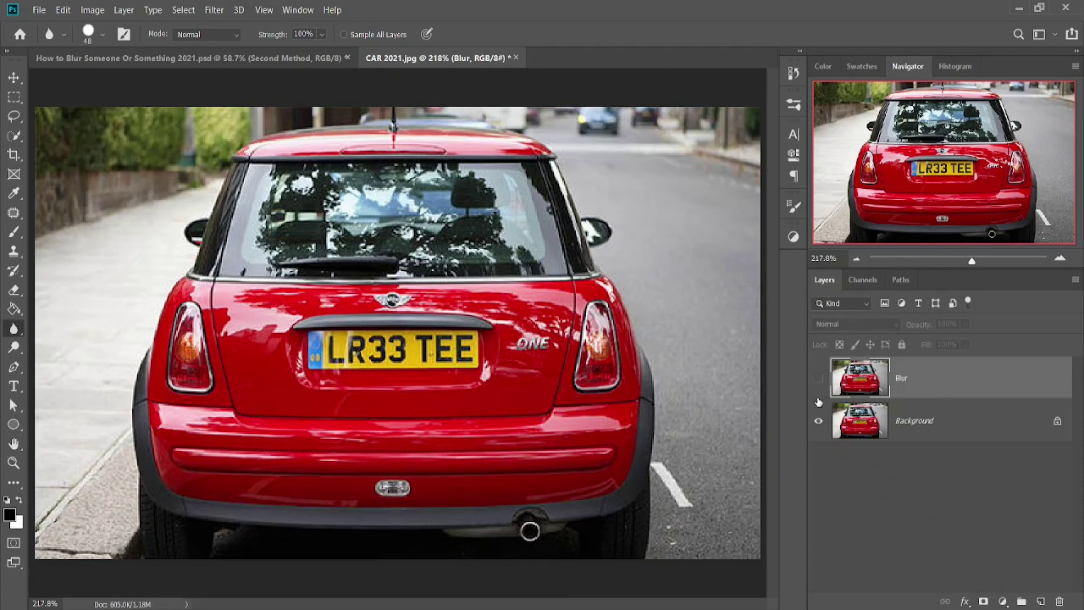
left_click(818, 380)
key("ctrl+z")
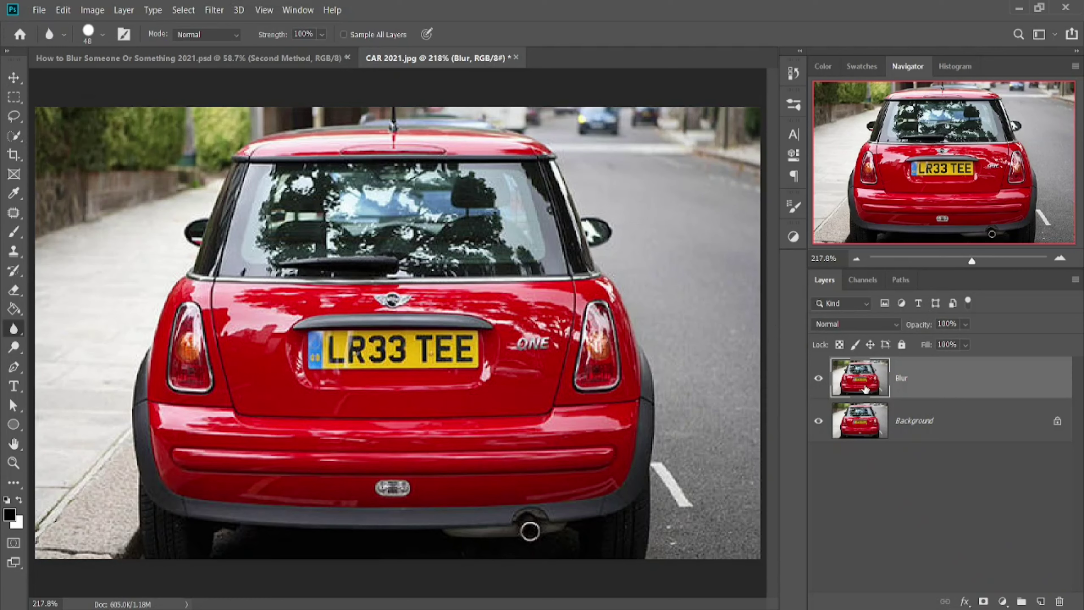
Step: Select the car's number plate with the Rectangular Marquee tool, fitting the selection to the plate's edges
left_click(22, 98)
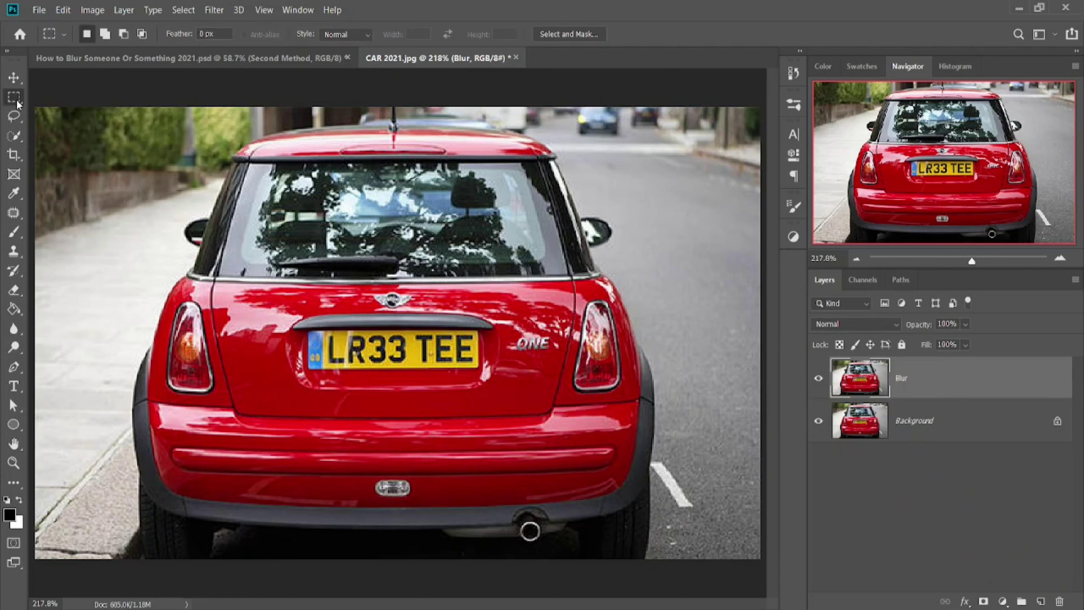
right_click(16, 100)
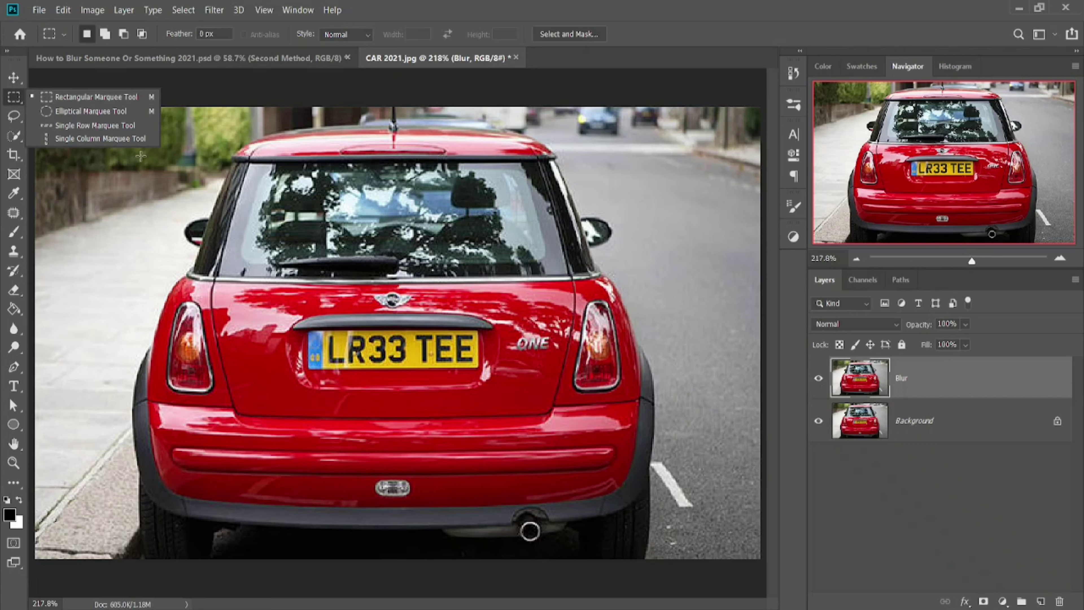
left_click(288, 94)
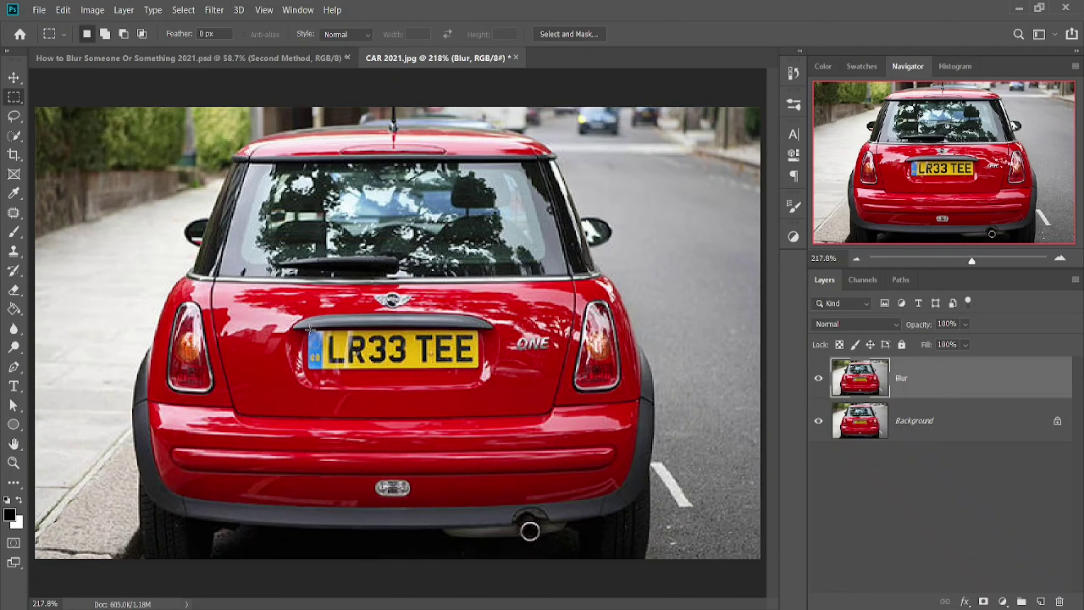
left_click_drag(309, 329, 483, 369)
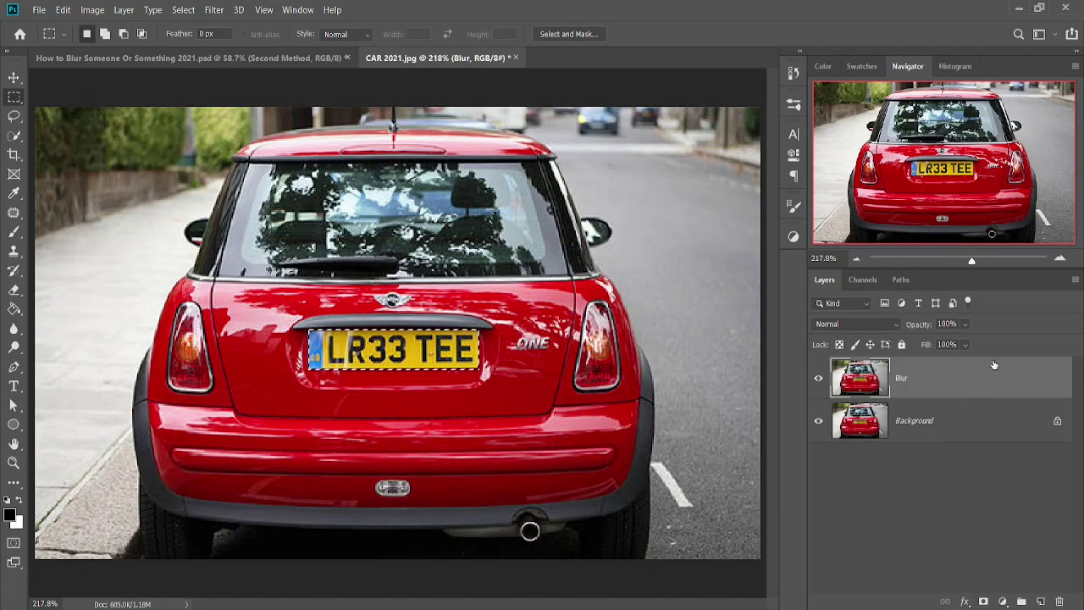
Step: Apply the last-used Gaussian Blur to the selected number plate, deselect it, and toggle the Blur layer's visibility to compare before and after
left_click(206, 6)
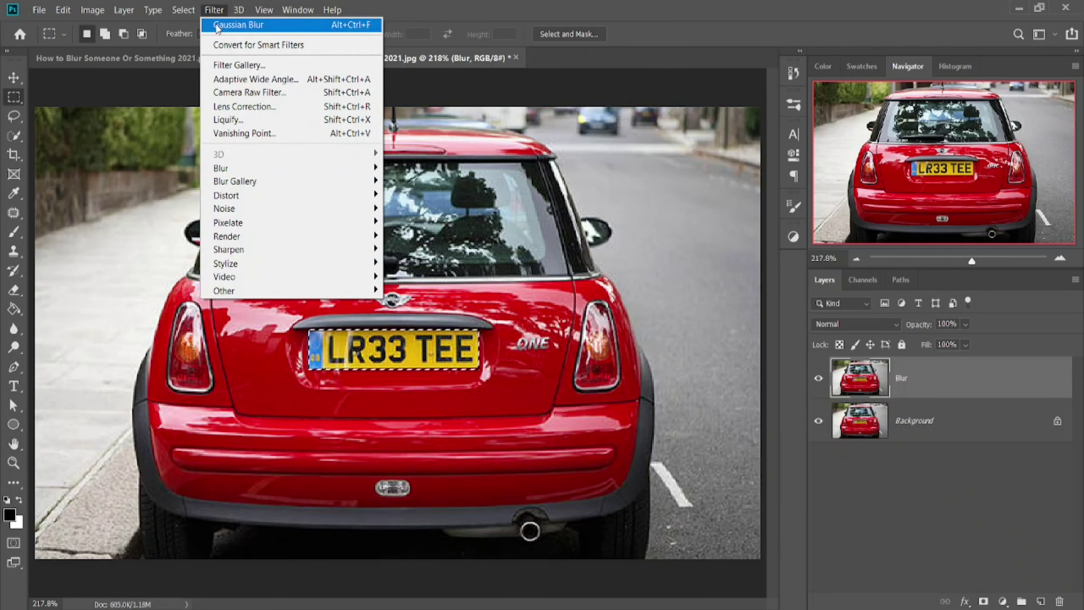
left_click(238, 25)
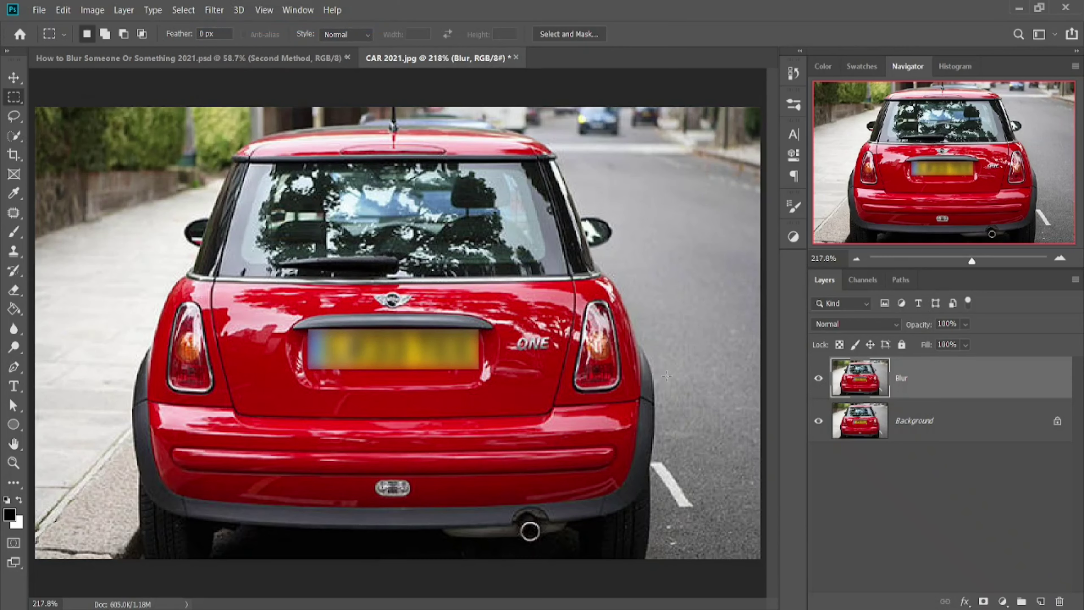
left_click(817, 378)
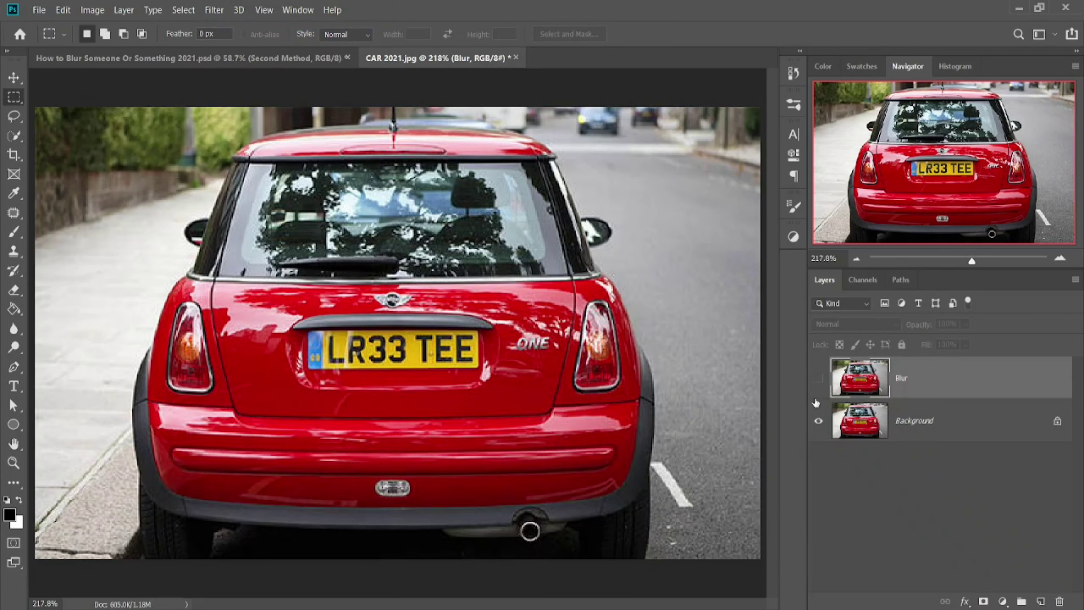
left_click(818, 379)
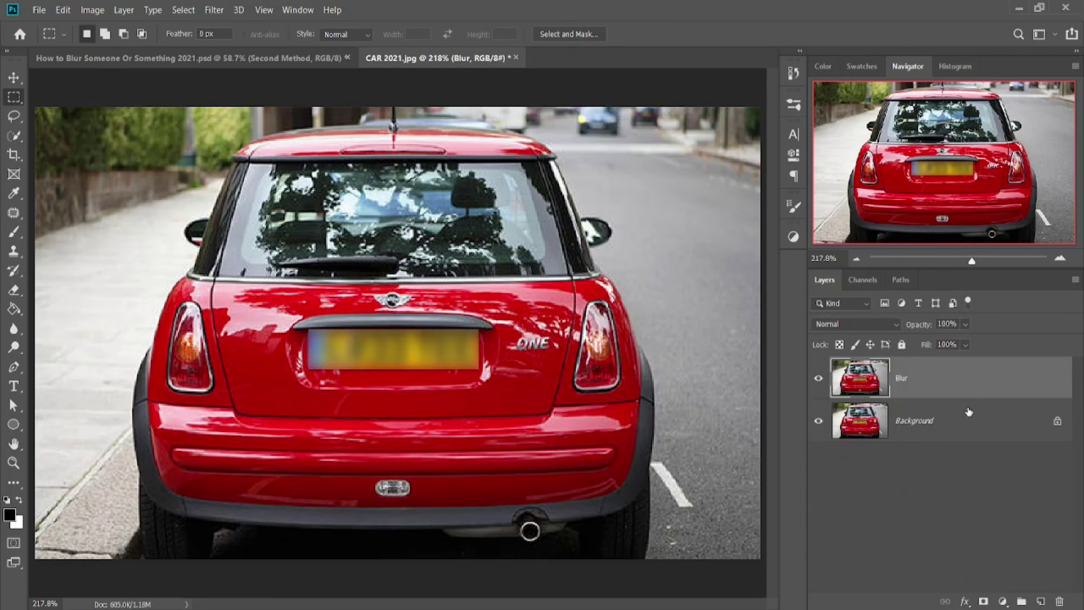
Step: Duplicate the Background layer and rename the copy as Blur Method 2
left_click(965, 436)
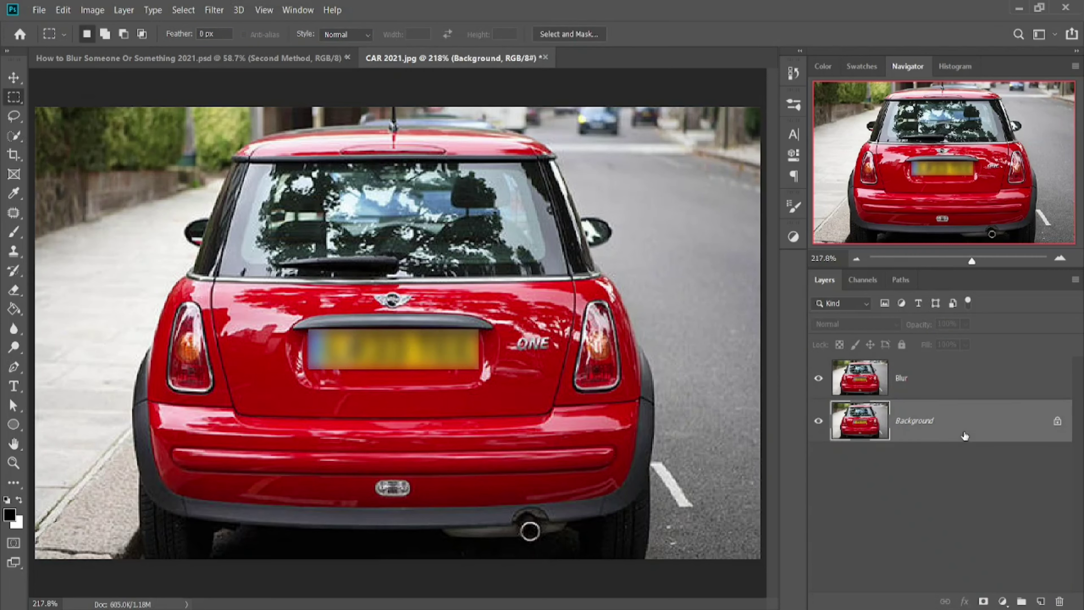
key("ctrl+j")
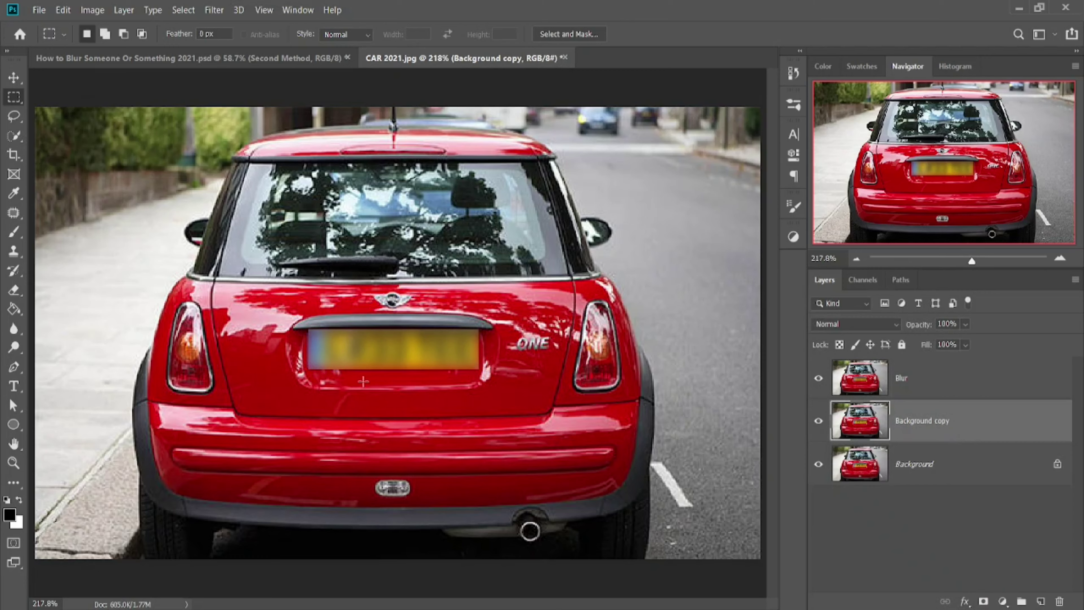
left_click(15, 329)
double_click(924, 429)
type("Blur Method 2")
key("Return")
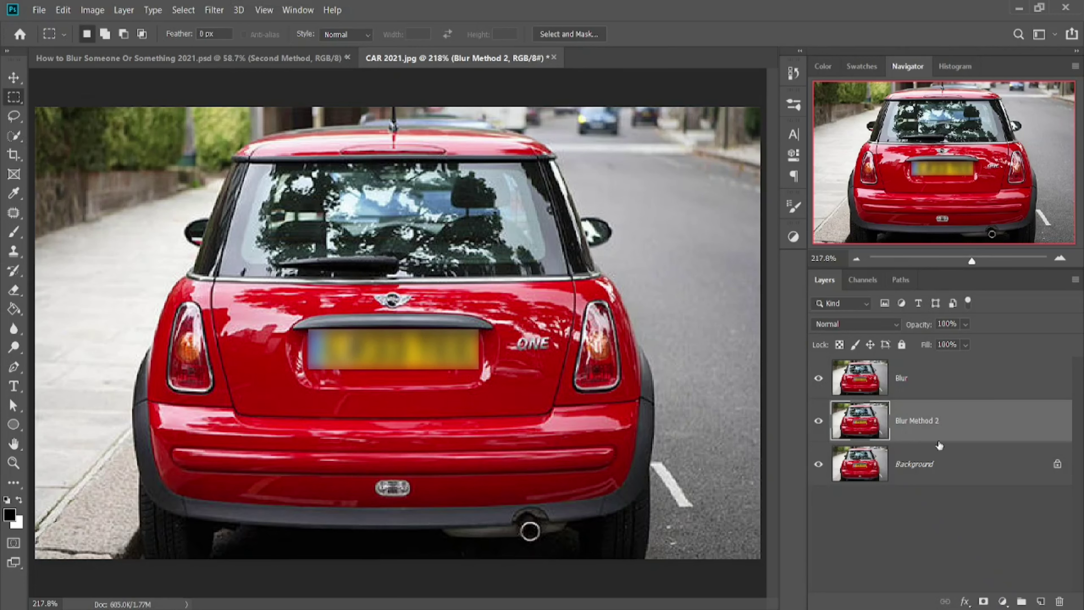
Step: Hide the Blur layer and blur the number plate on the Blur Method 2 layer using the Blur tool with a 52 px brush at 100% strength
left_click(818, 378)
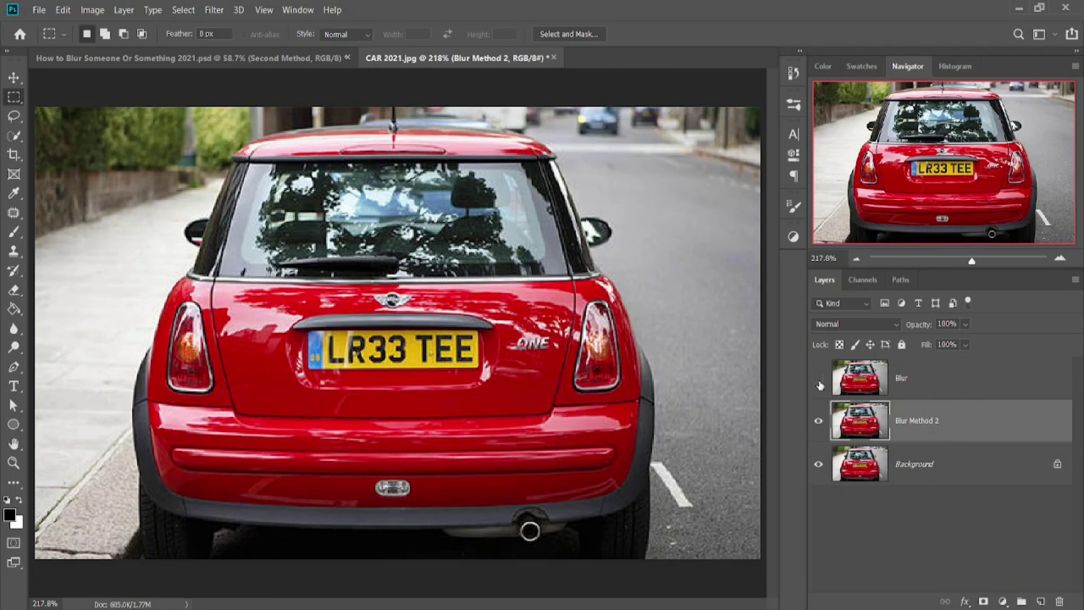
left_click(13, 329)
mouse_move(376, 351)
left_mouse_down()
mouse_move(357, 350)
mouse_move(380, 351)
left_mouse_up()
mouse_move(469, 361)
left_mouse_down()
mouse_move(302, 360)
mouse_move(339, 349)
mouse_move(467, 349)
mouse_move(323, 345)
mouse_move(474, 347)
left_mouse_up()
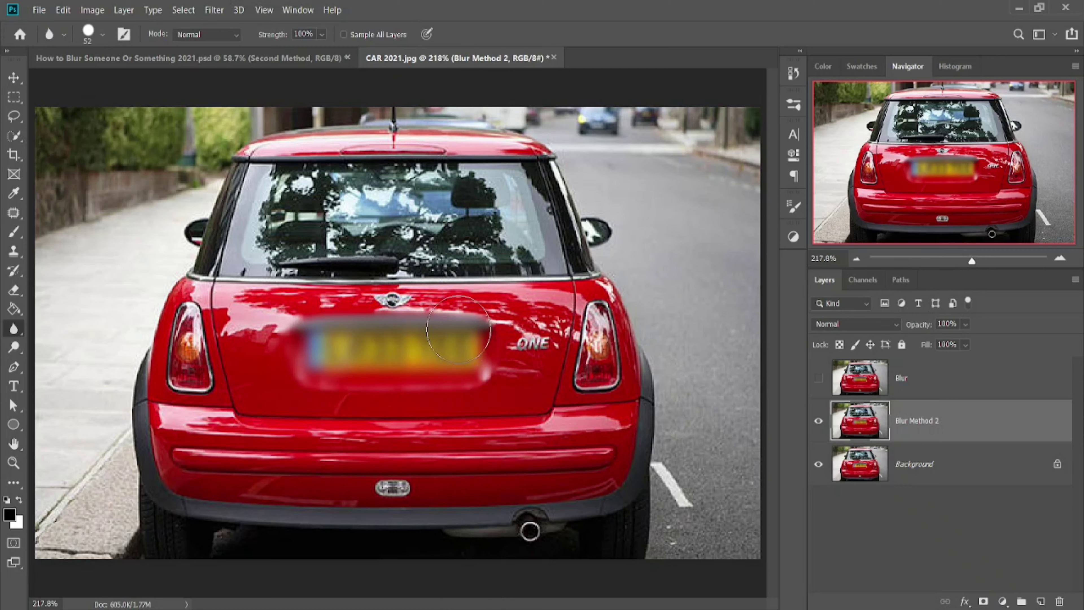
Step: Compare the two number plate blurs by alternating the visibility of the Blur and Blur Method 2 layers
left_click(819, 420)
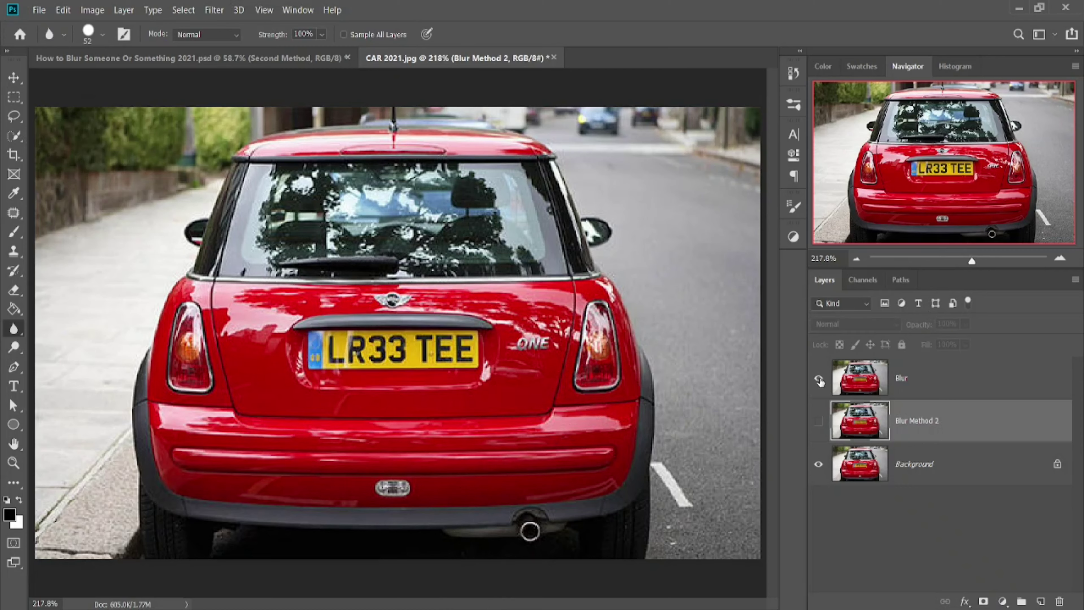
left_click(818, 378)
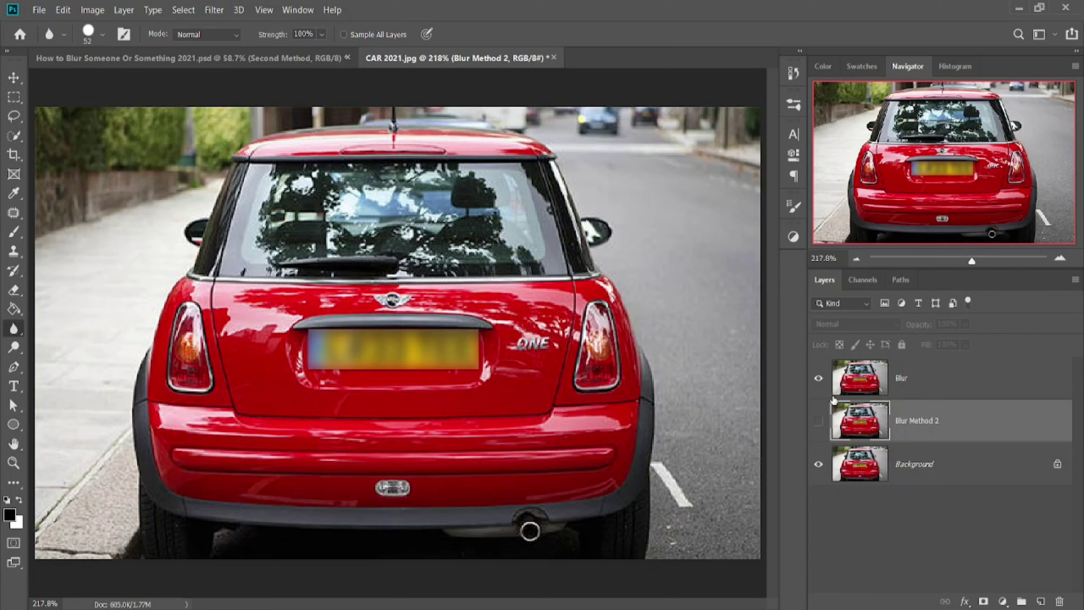
left_click(818, 421)
left_click(819, 377)
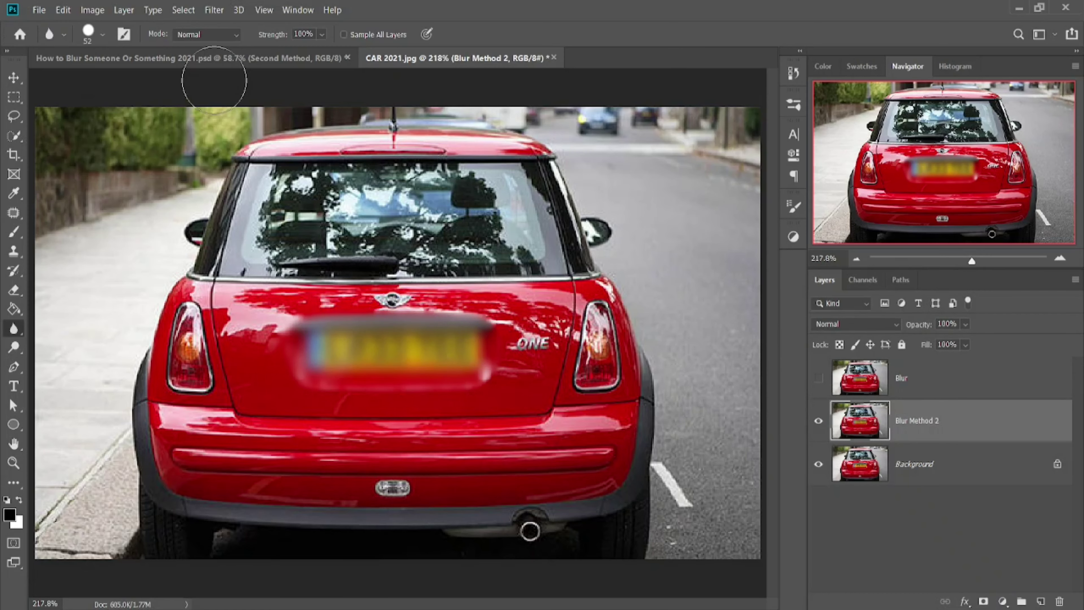
Step: Switch to How to Blur Someone Or Something 2021.psd and show the First Method layer
left_click(246, 58)
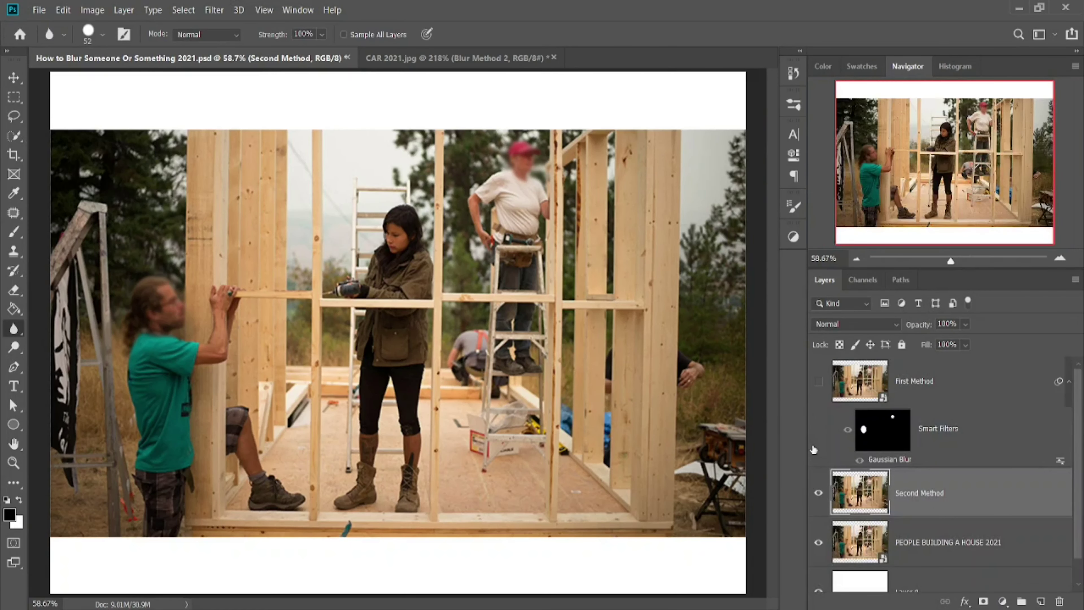
left_click(819, 383)
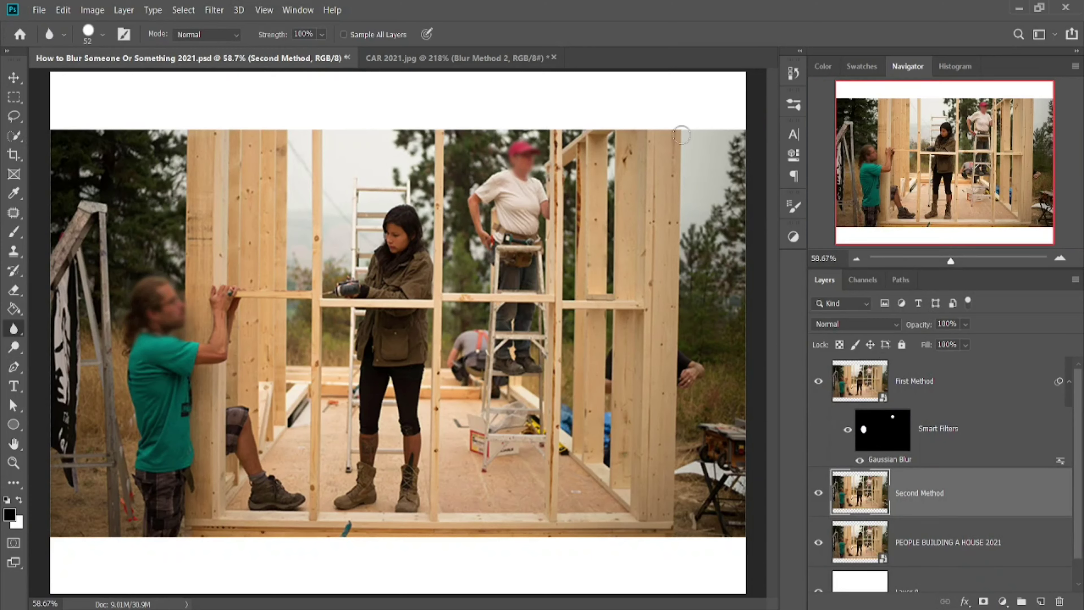
Step: Return to CAR 2021.jpg and toggle the Blur layer on and off to compare its number plate blur with Blur Method 2
left_click(454, 58)
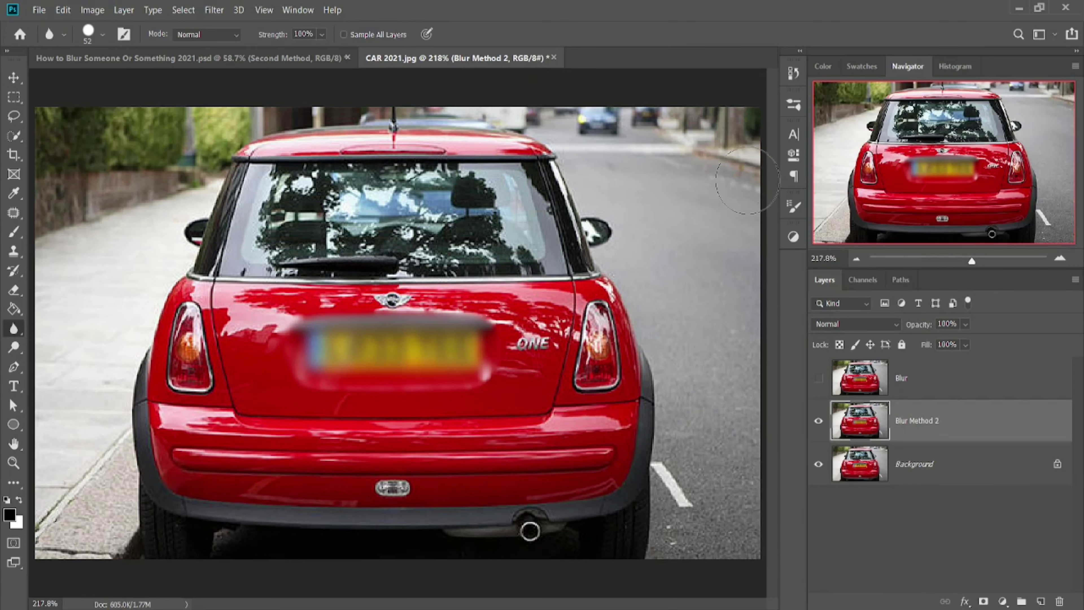
left_click(819, 377)
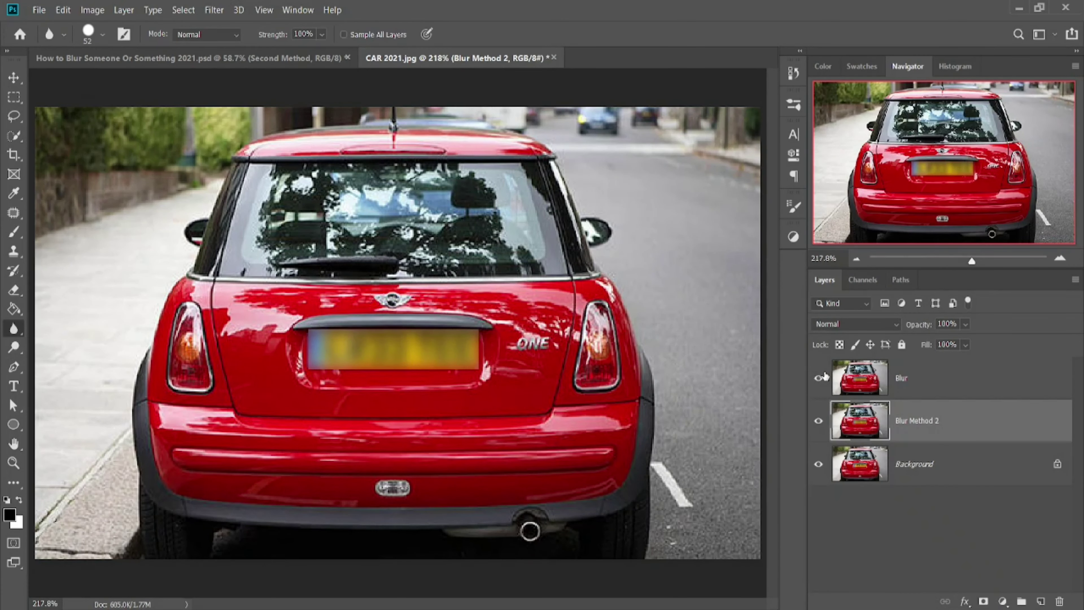
left_click(819, 377)
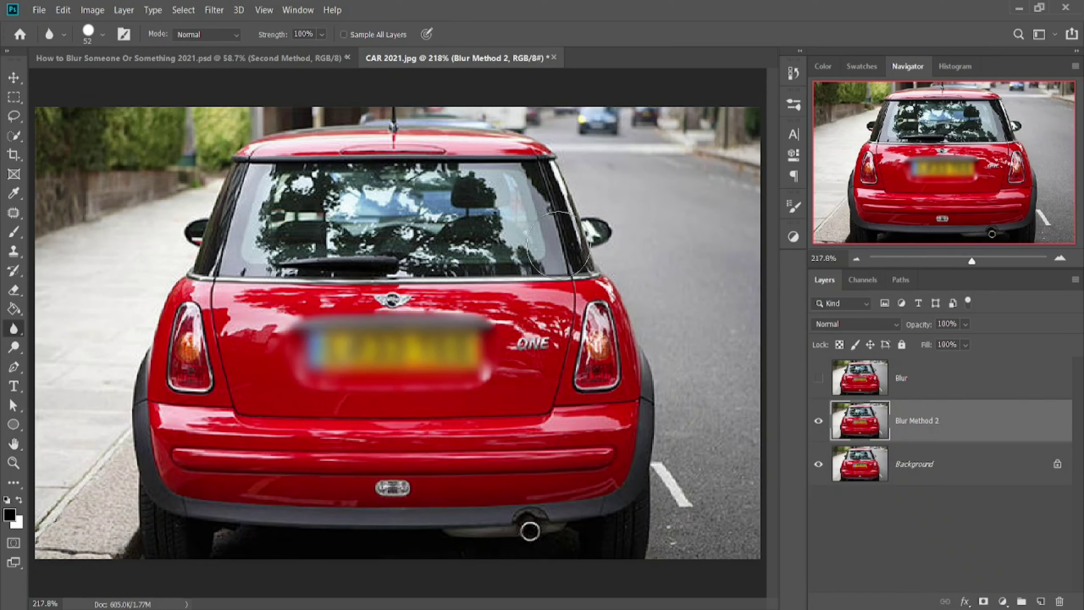